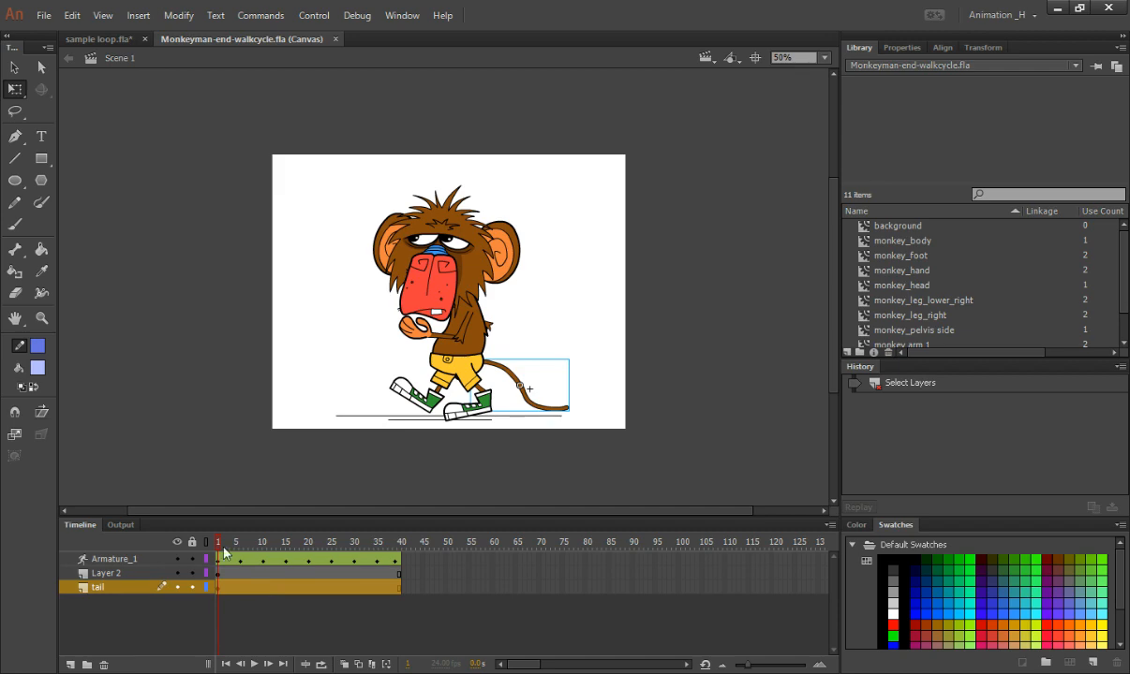
Scrub through the timeline of Monkeyman-end-walkcycle.fla to review the monkey's walk cycle
drag(255, 543, 176, 520)
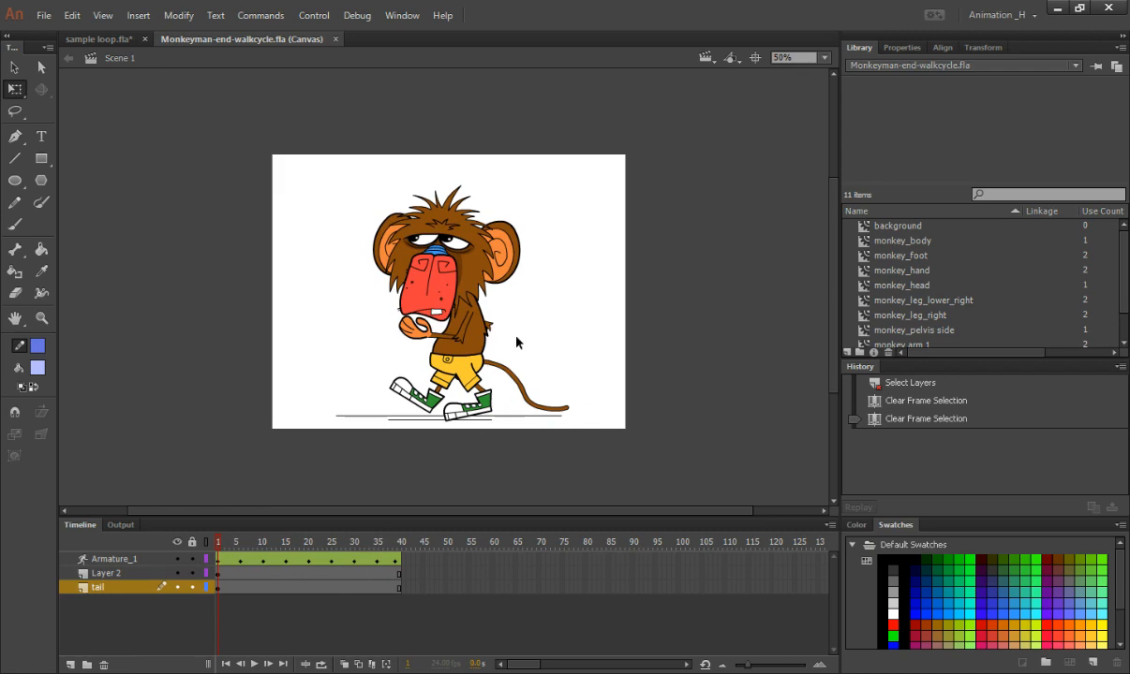
click(235, 544)
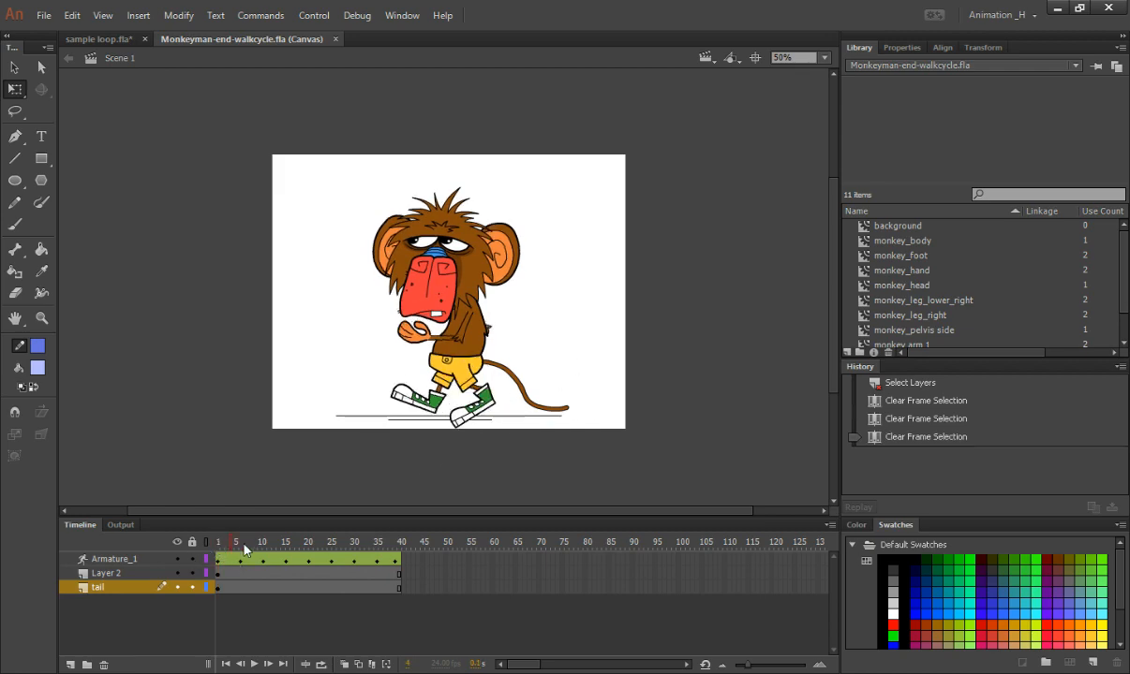
drag(243, 550, 204, 523)
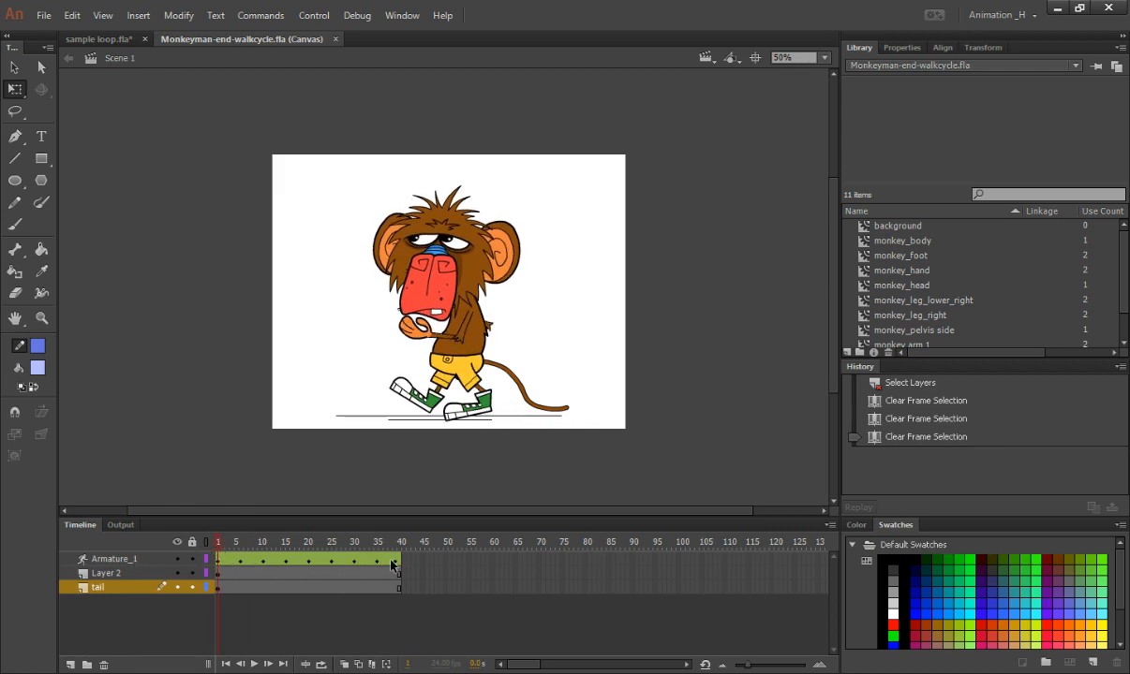
drag(217, 545, 354, 550)
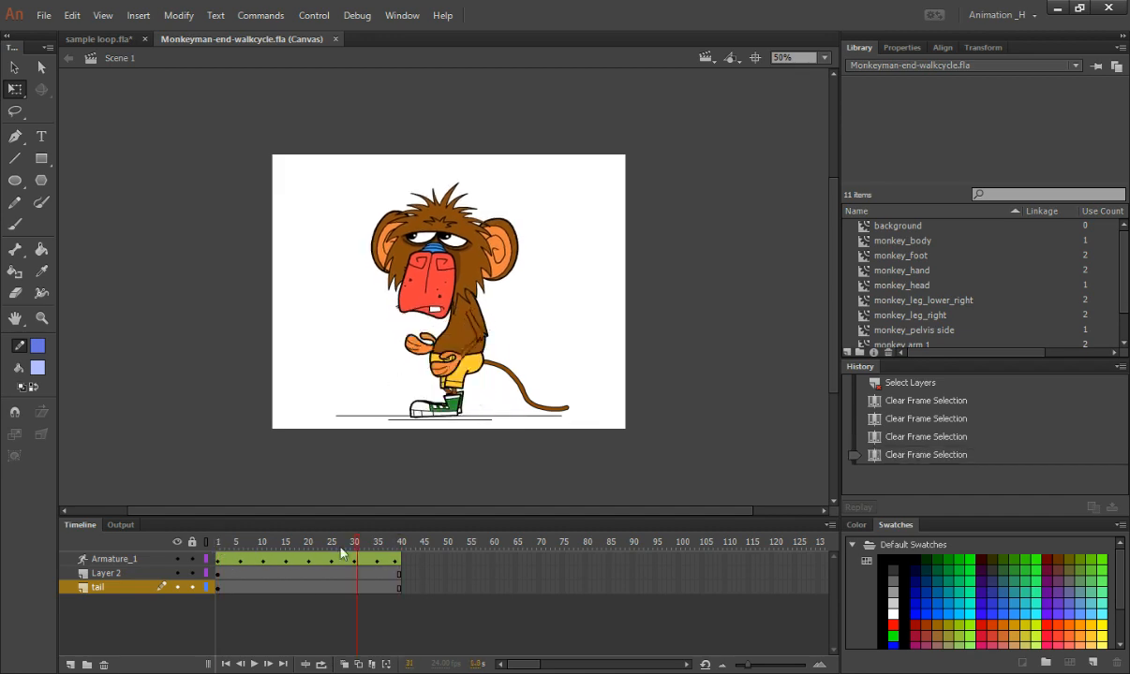
Switch to sample loop.fla and scrub its timeline back to frame 1 to review the scrolling background
click(98, 39)
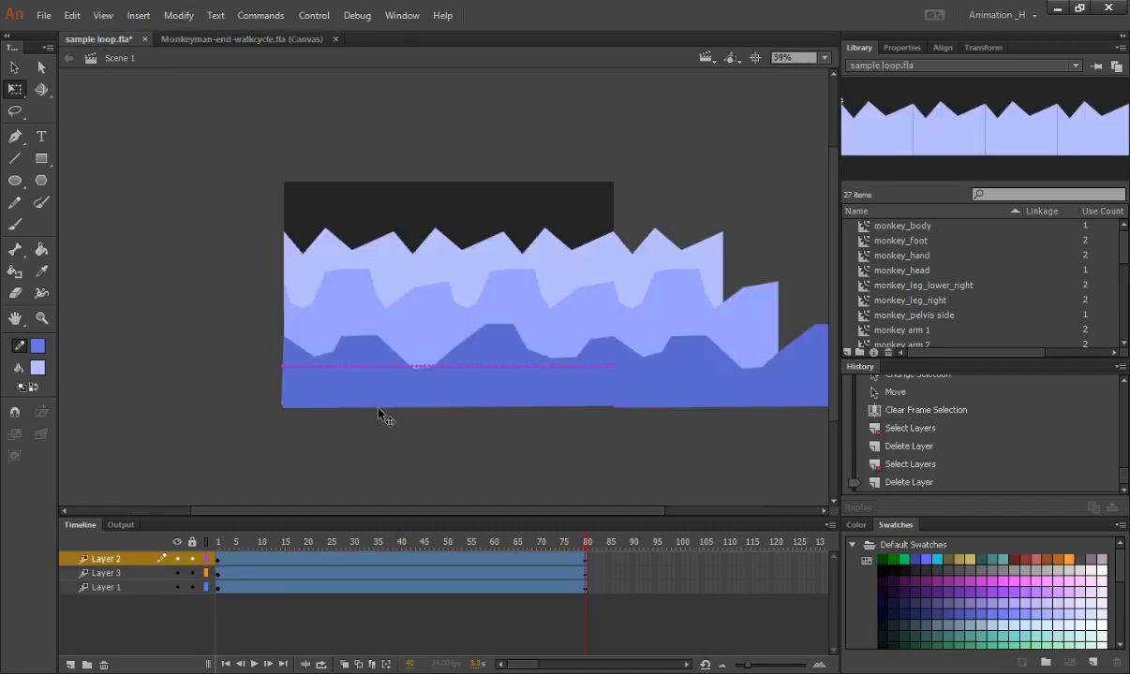
drag(586, 544, 209, 530)
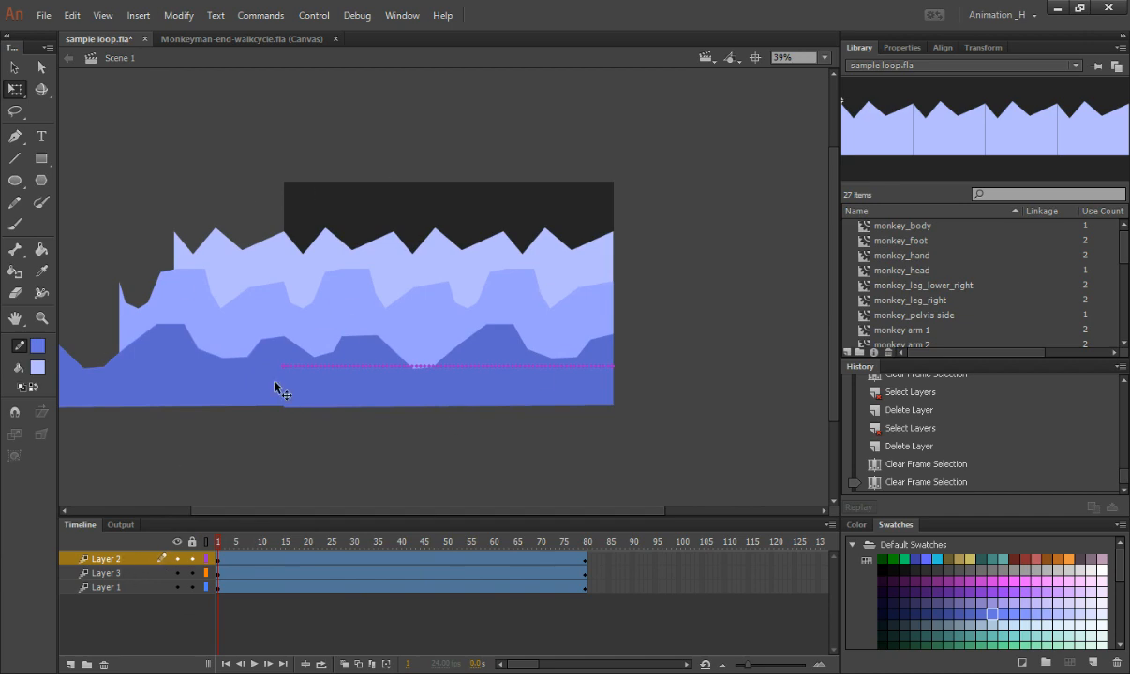
drag(211, 543, 71, 604)
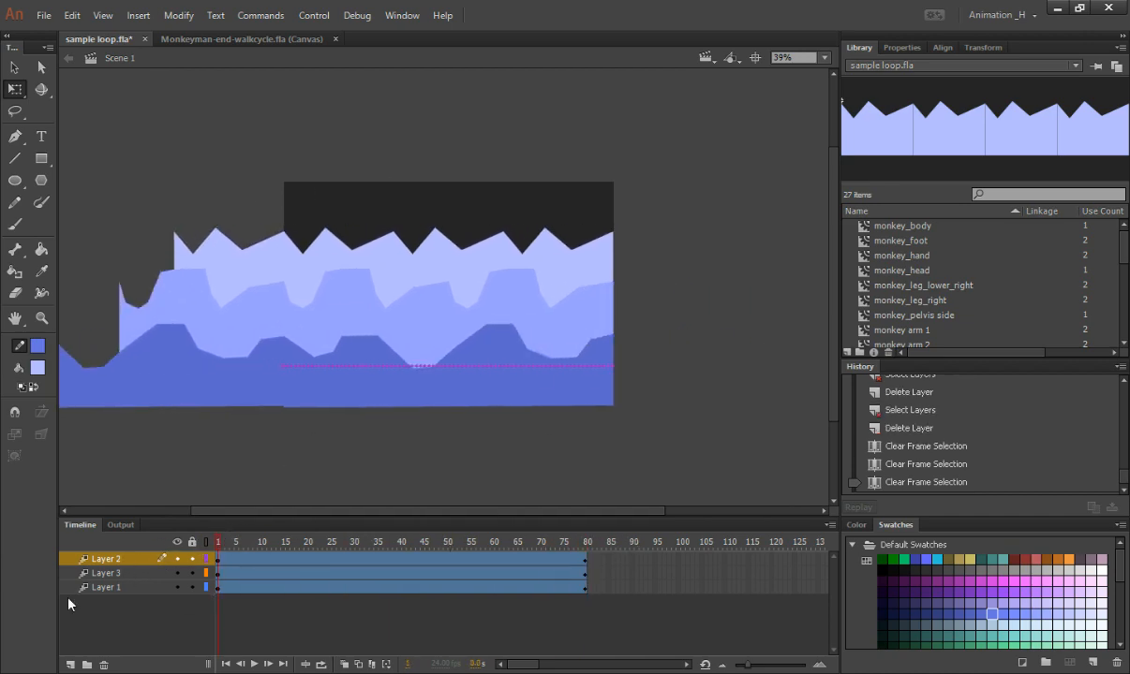
Add a new layer above the background layers and name it monkey
click(71, 665)
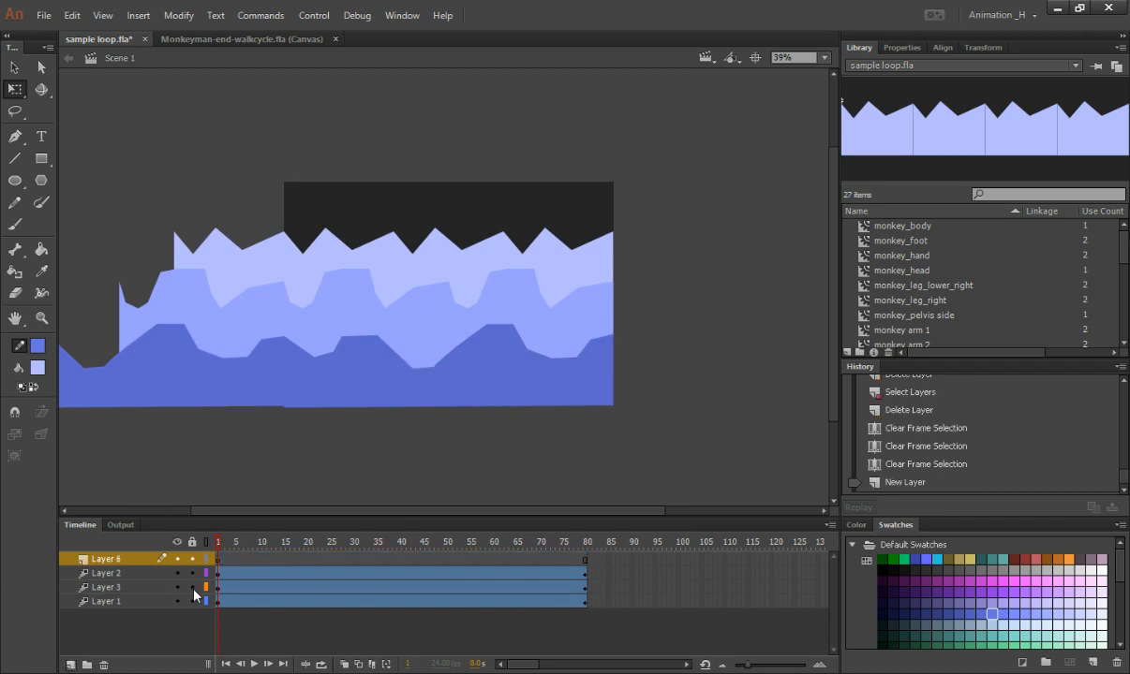
double_click(110, 559)
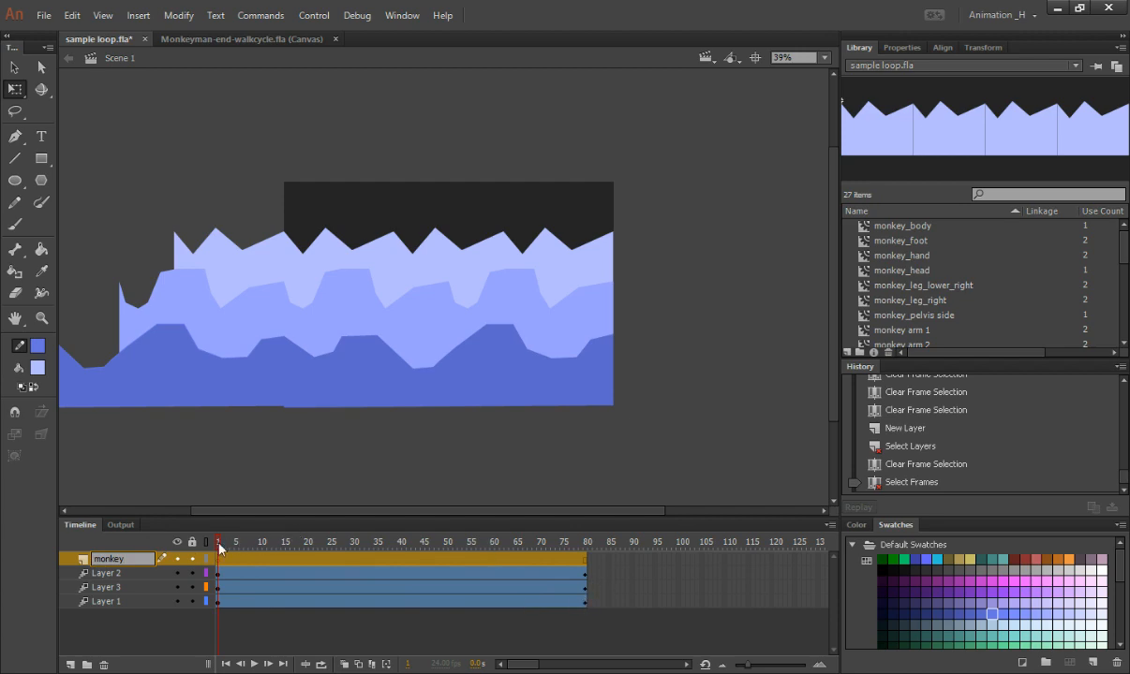
drag(220, 548, 110, 565)
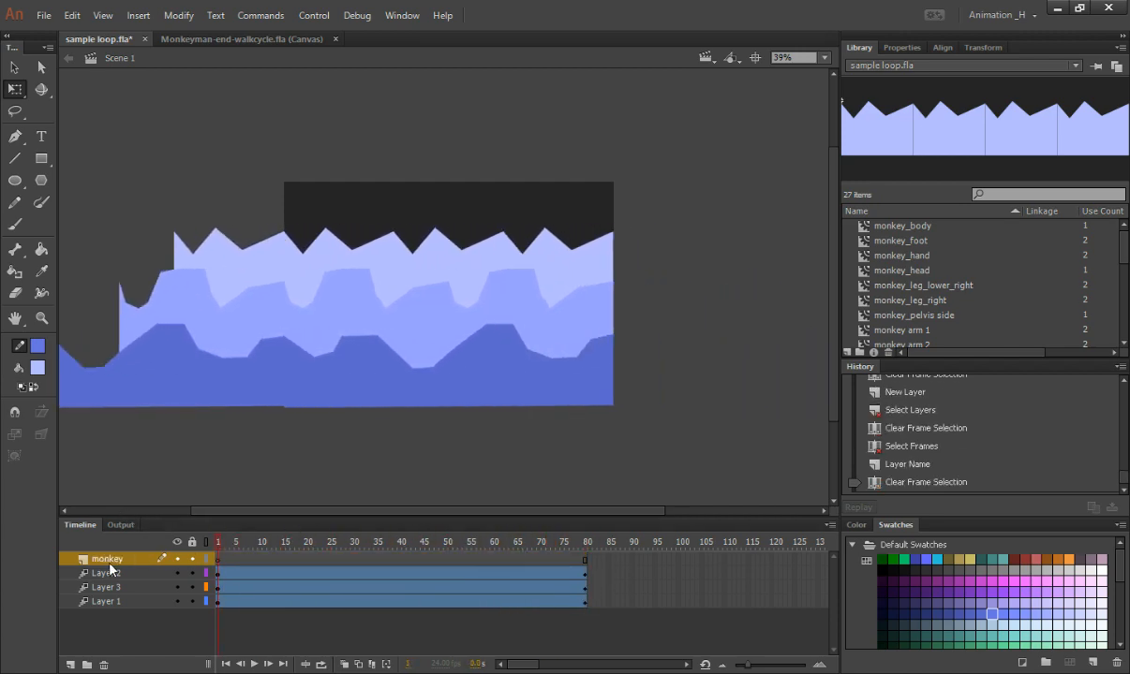
Add another layer, place it directly below the monkey layer and name it tail
click(70, 665)
drag(129, 553, 114, 574)
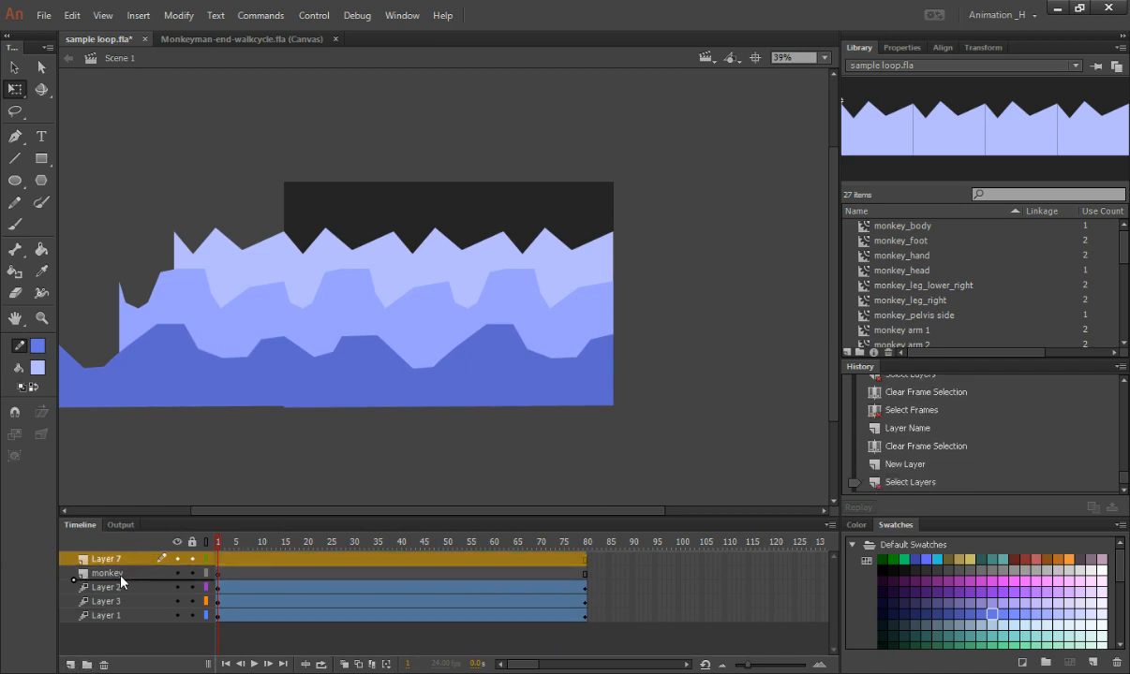
double_click(107, 572)
text(tail)
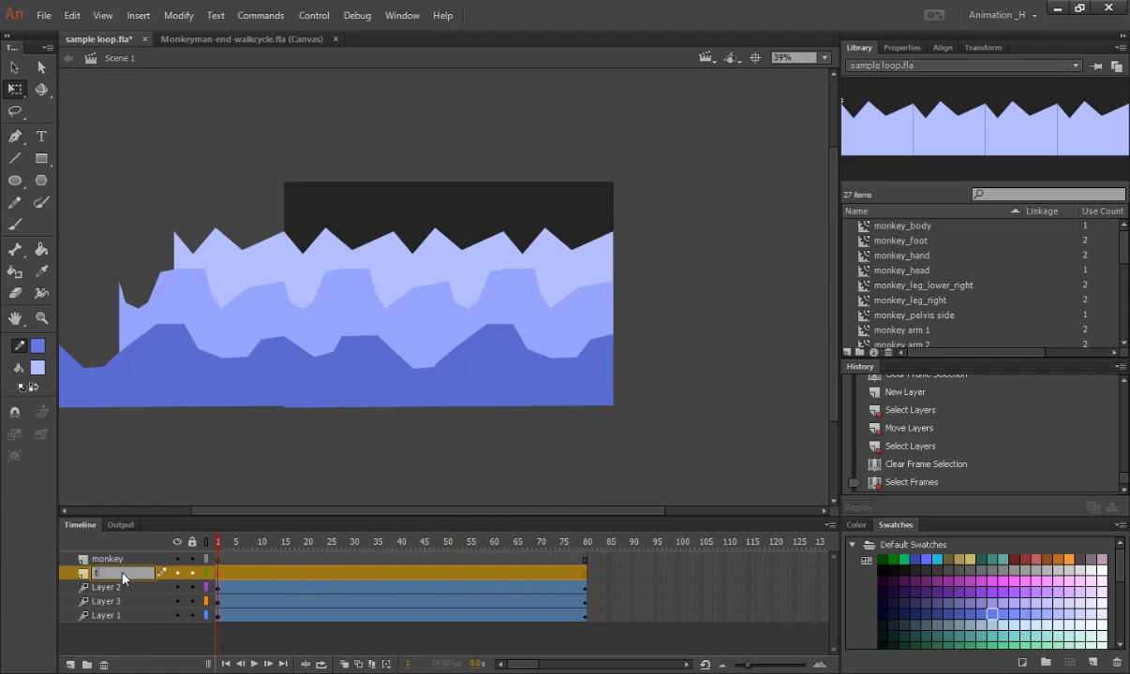
click(109, 641)
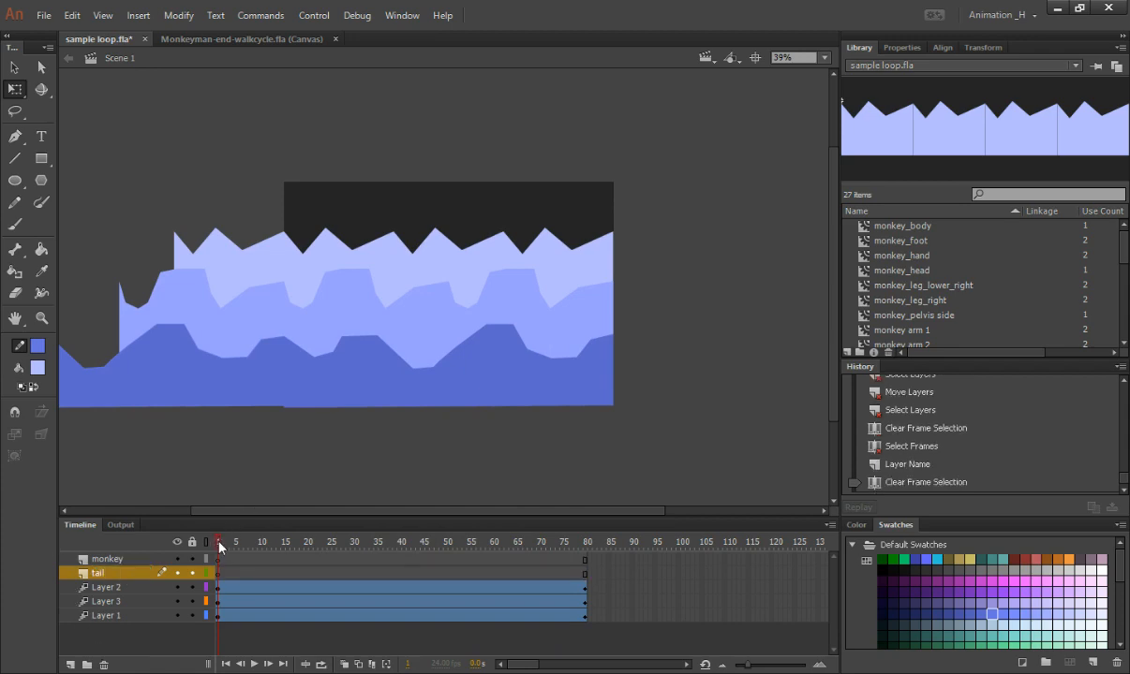
Switch to Monkeyman-end-walkcycle.fla and convert the Armature_1 layer's content into a symbol named monkeyman
drag(219, 543, 263, 544)
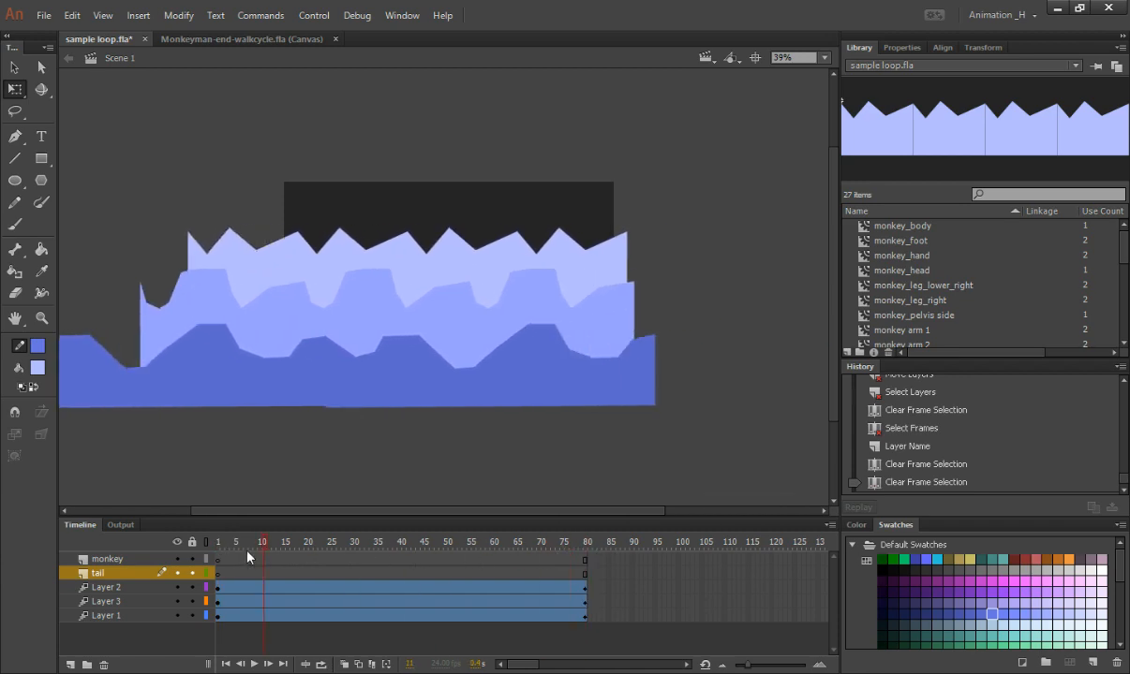
click(237, 38)
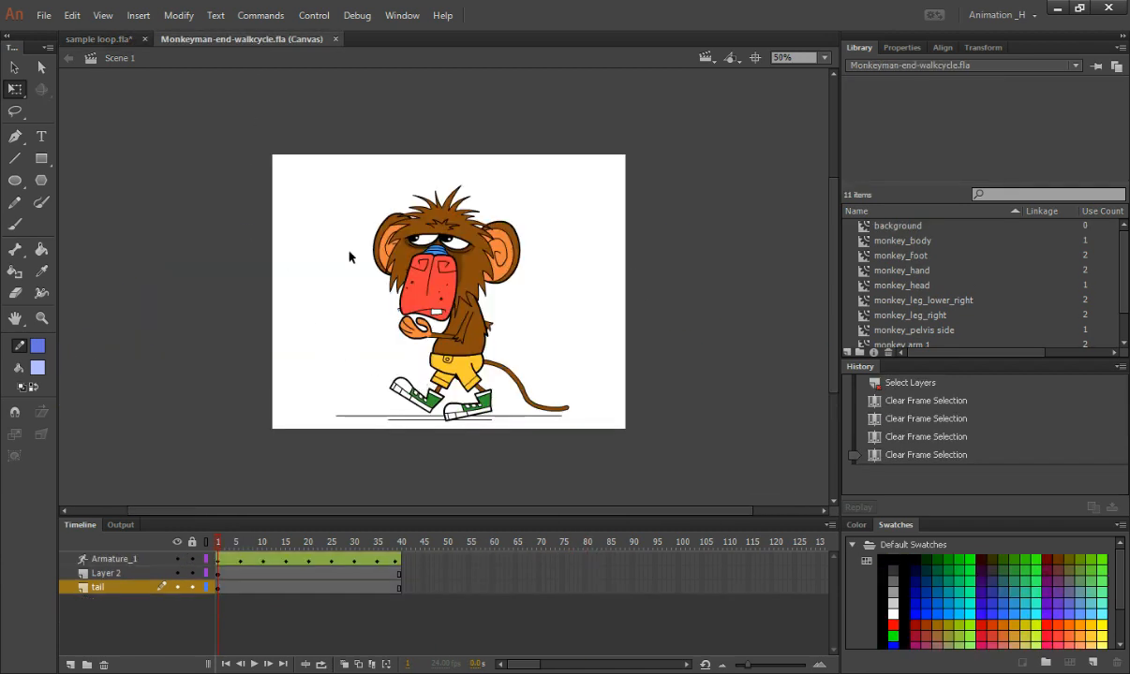
click(115, 559)
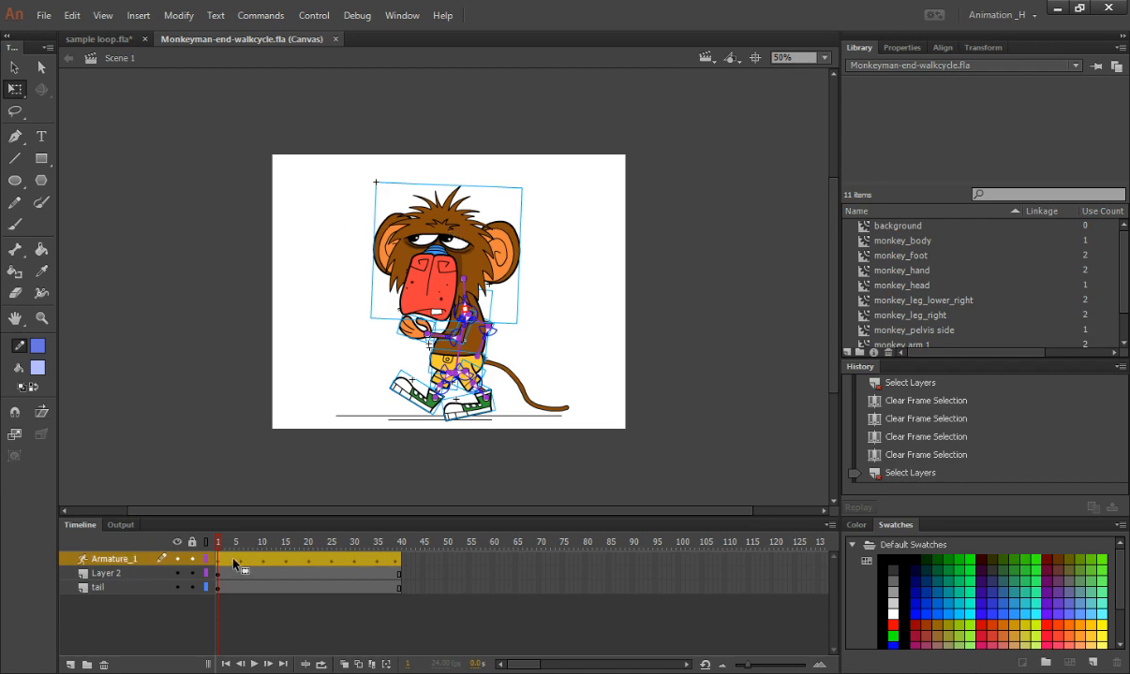
right_click(410, 217)
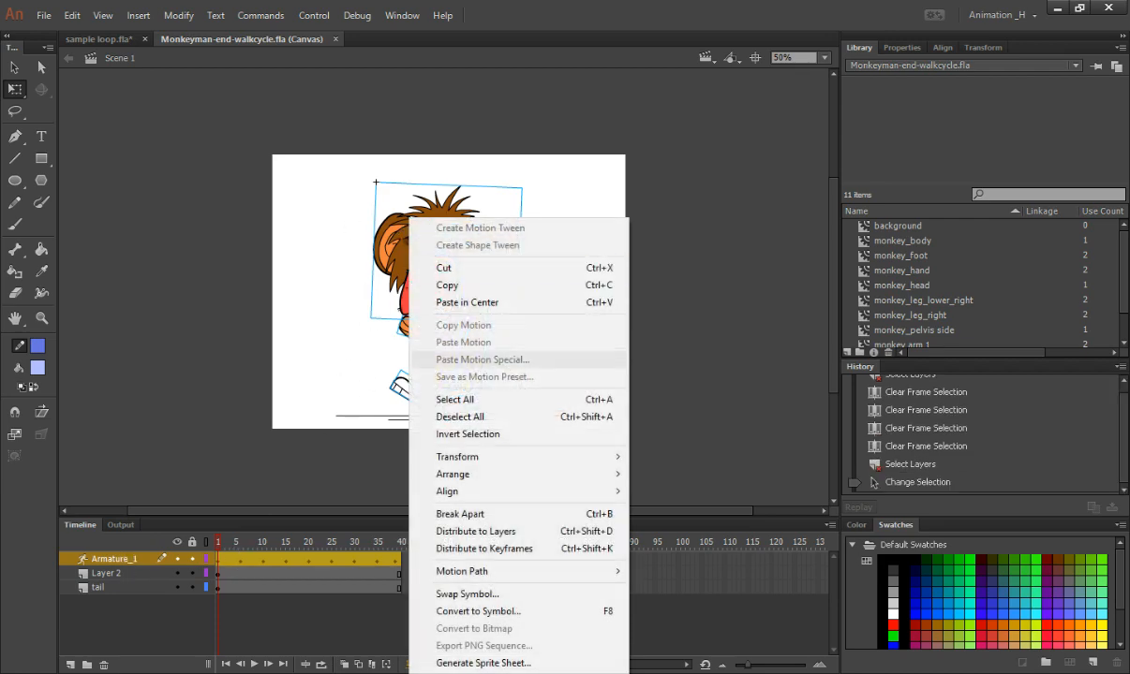
click(471, 611)
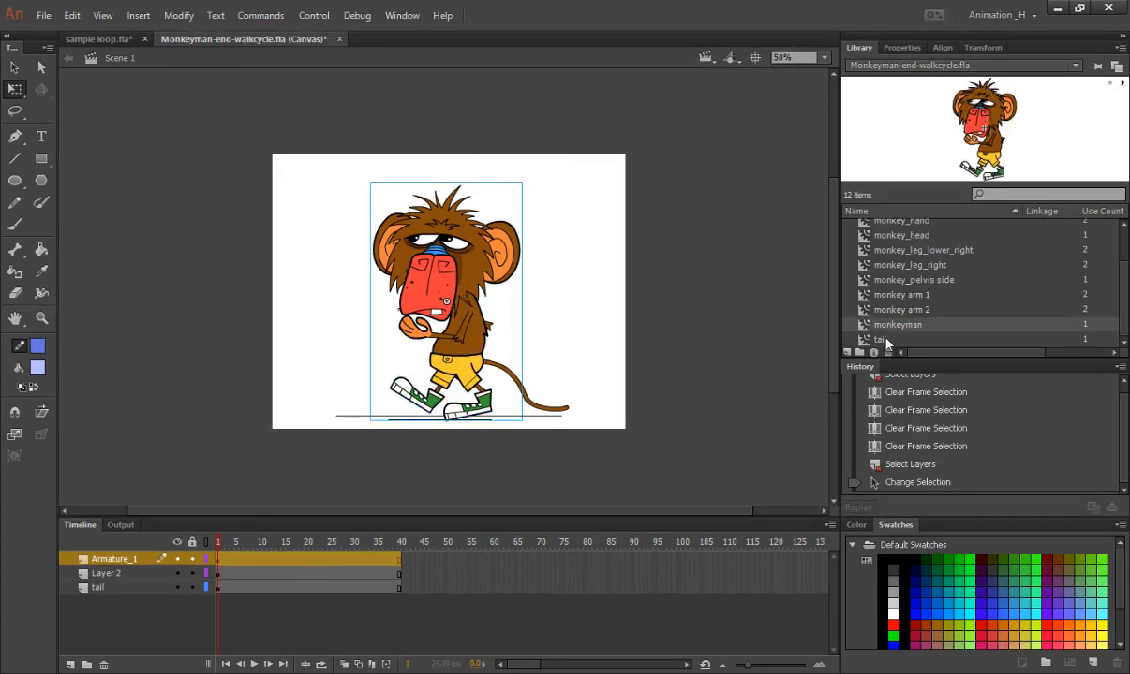
Copy the monkeyman and tail symbols together from the library
click(880, 341)
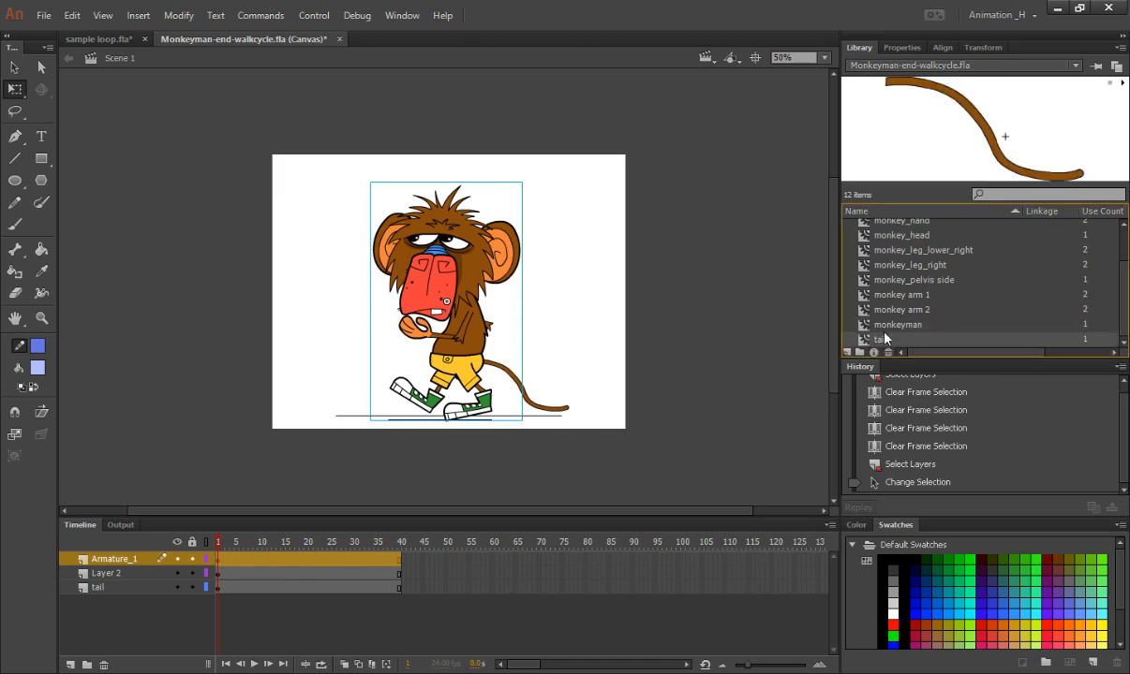
click(888, 328)
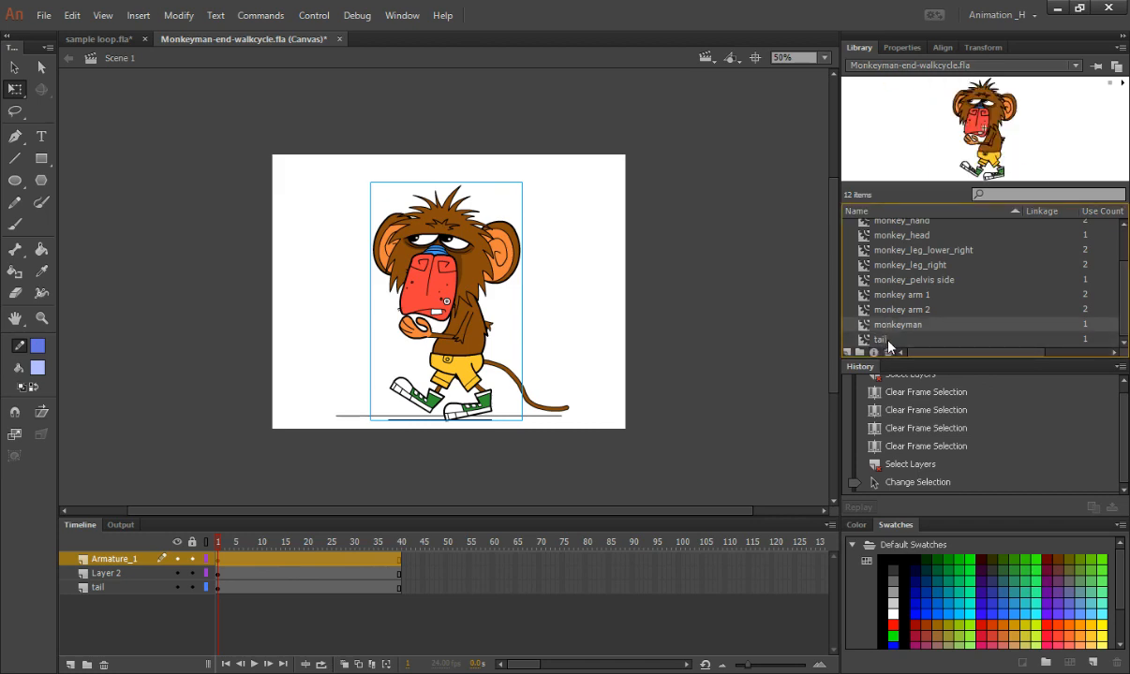
click(888, 340)
click(890, 329)
click(884, 335)
right_click(886, 329)
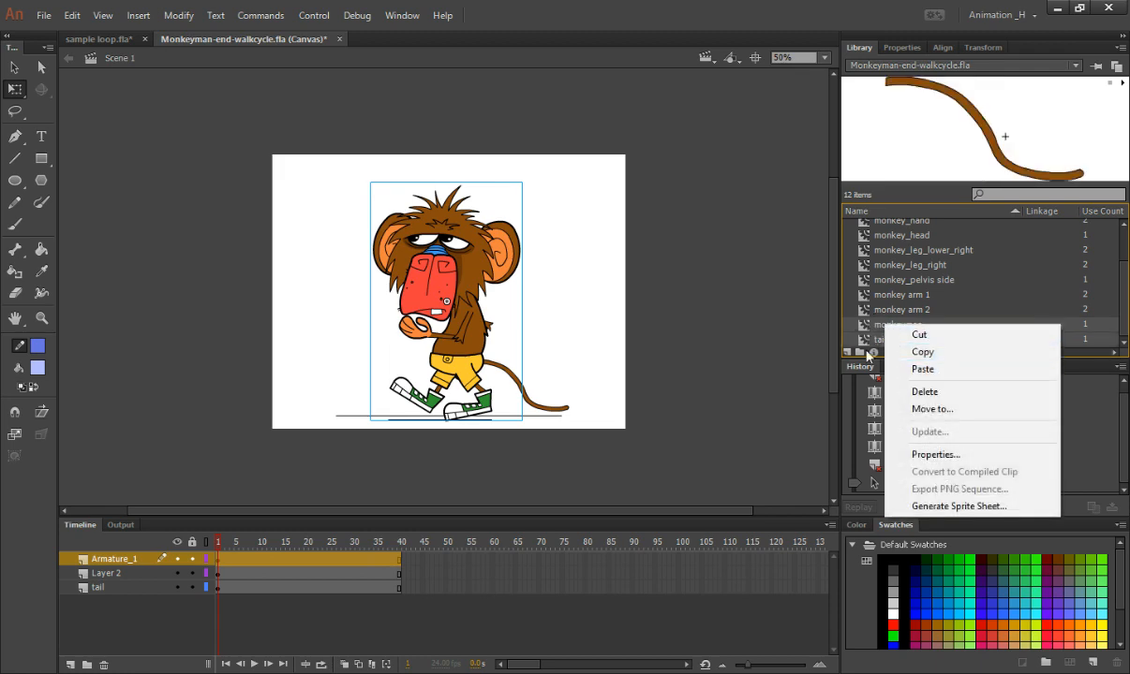
click(923, 353)
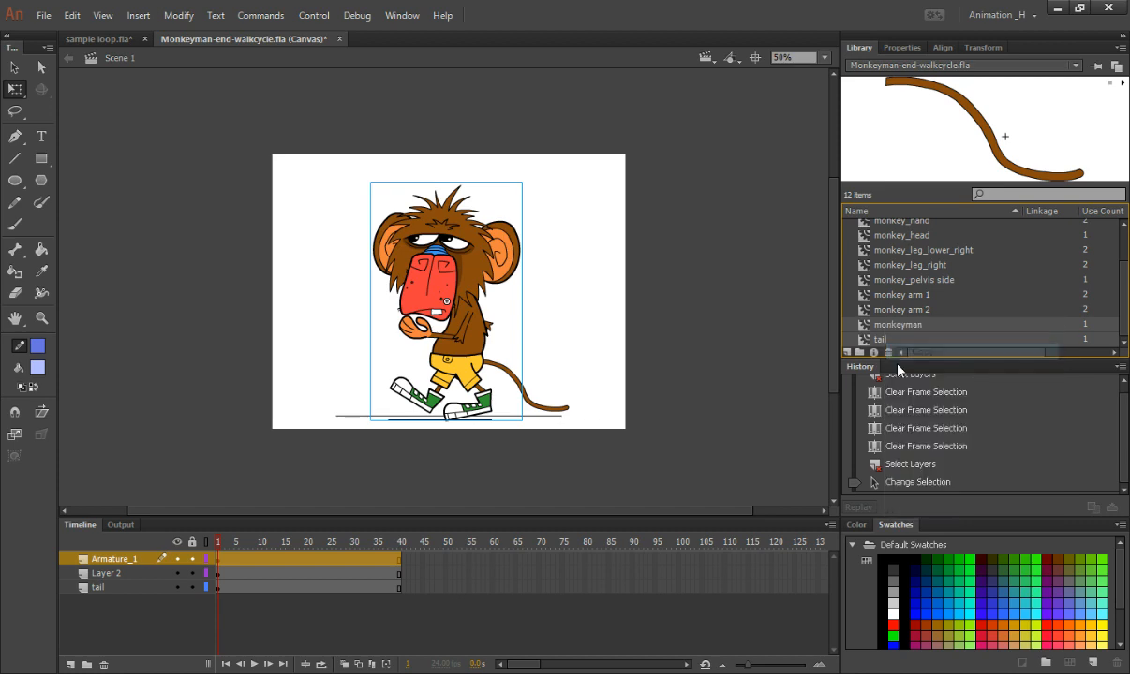
Switch to sample loop.fla and paste the copied symbols into its library
click(101, 39)
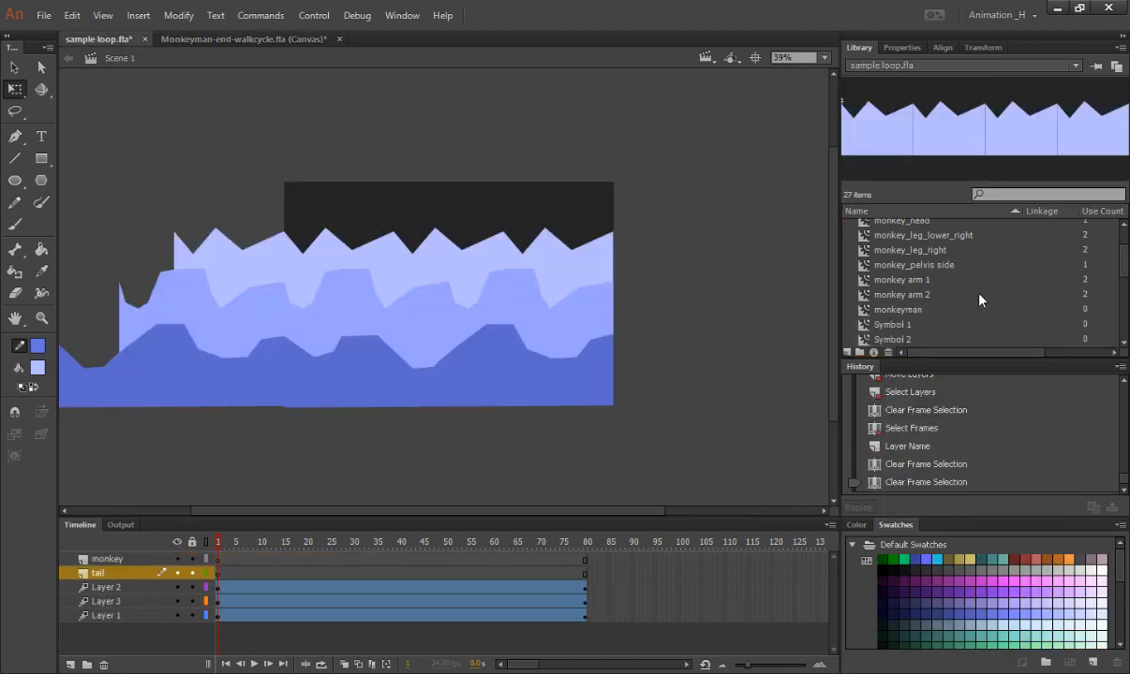
right_click(905, 294)
click(945, 336)
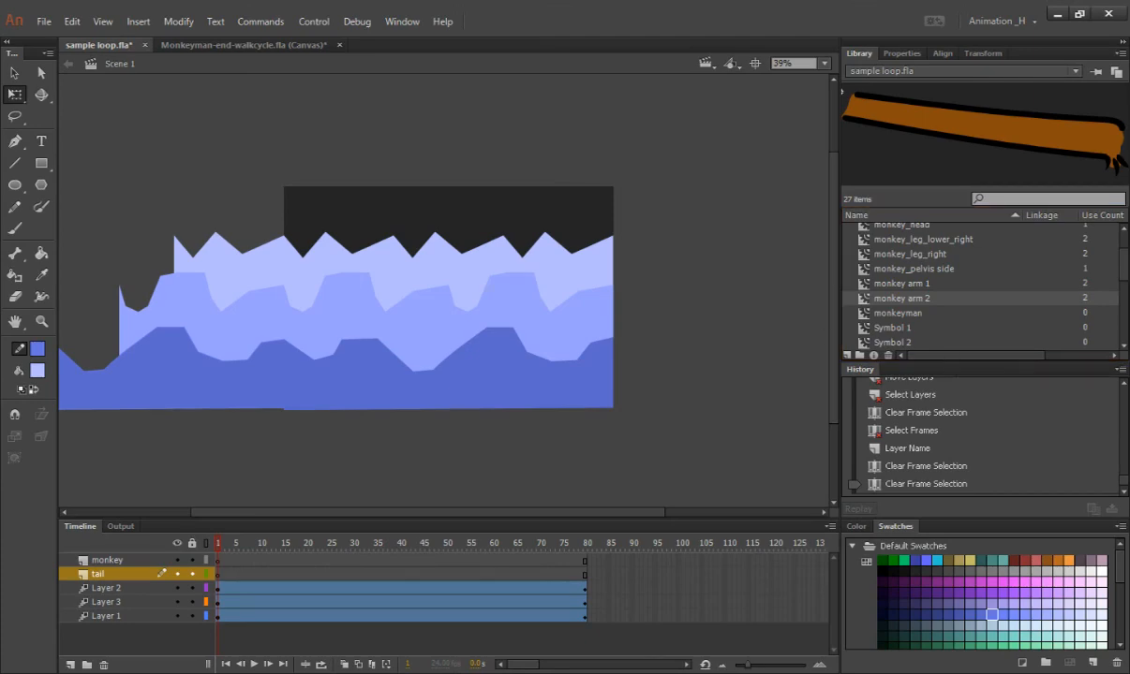
Delete the tail symbol from the sample loop library
scroll(865, 286, down, 4)
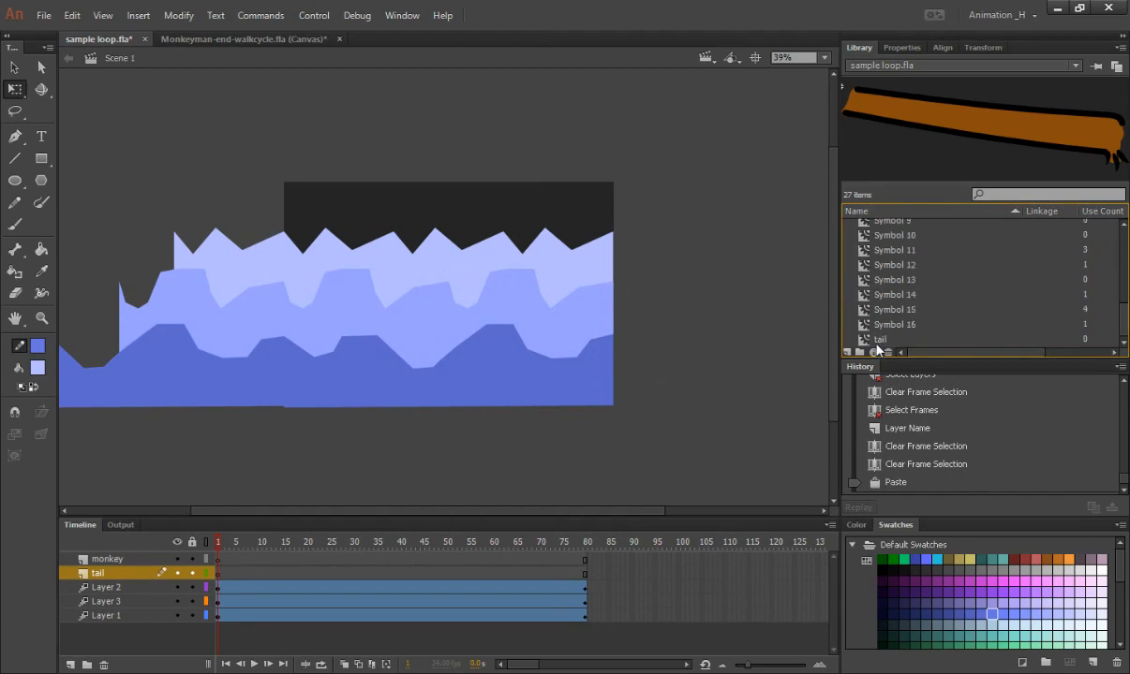
click(879, 340)
right_click(878, 340)
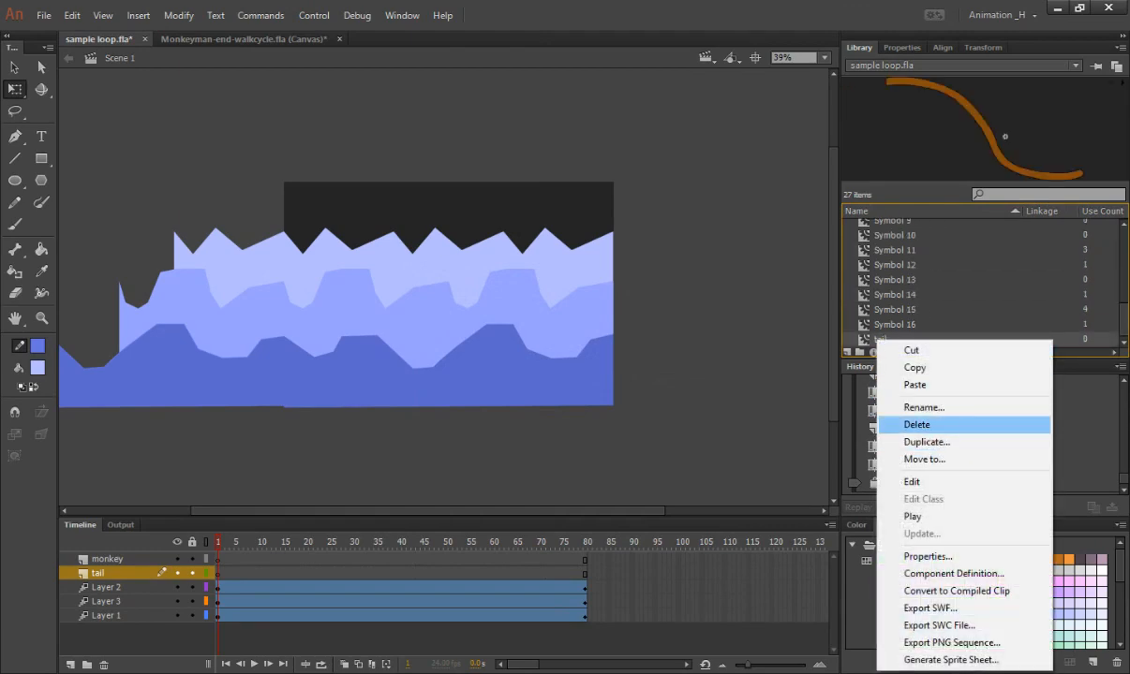
click(916, 424)
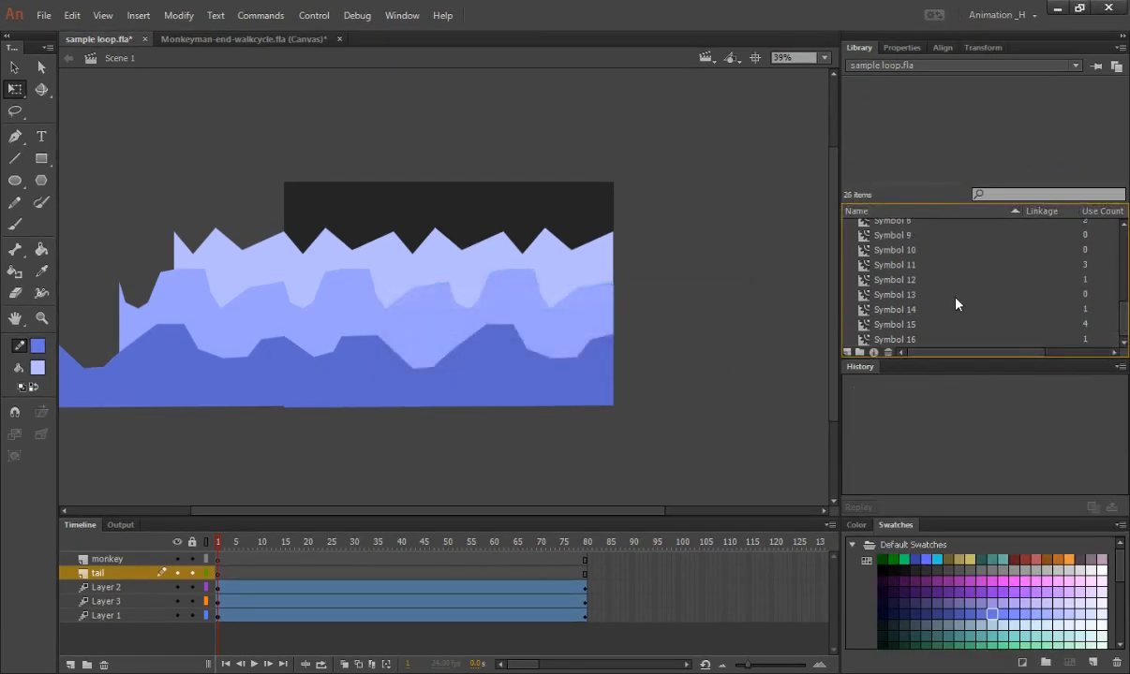
Try to paste the copied symbols into the library again, and delete the monkeyman symbol
right_click(951, 296)
click(988, 342)
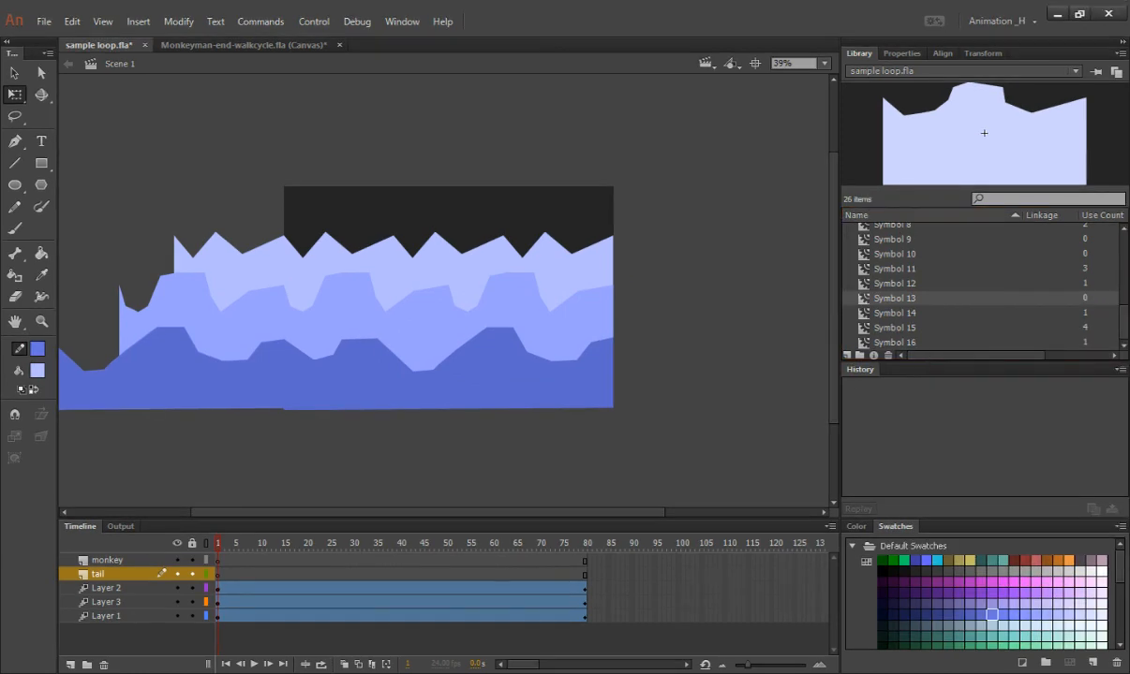
scroll(994, 283, up, 5)
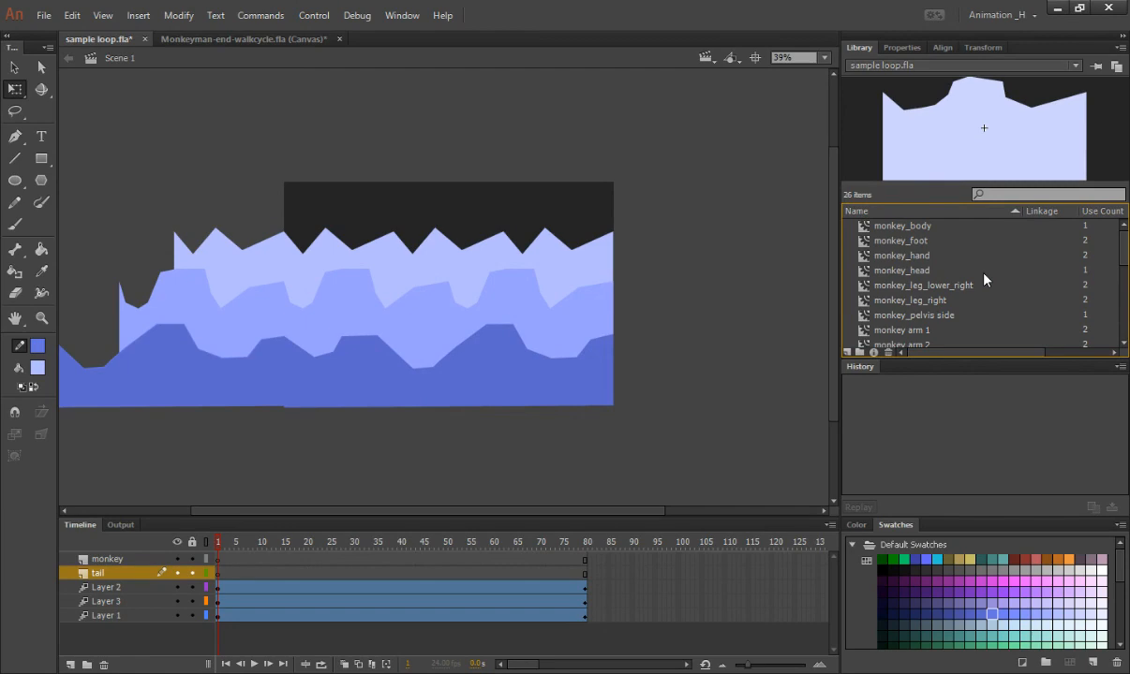
scroll(983, 279, down, 2)
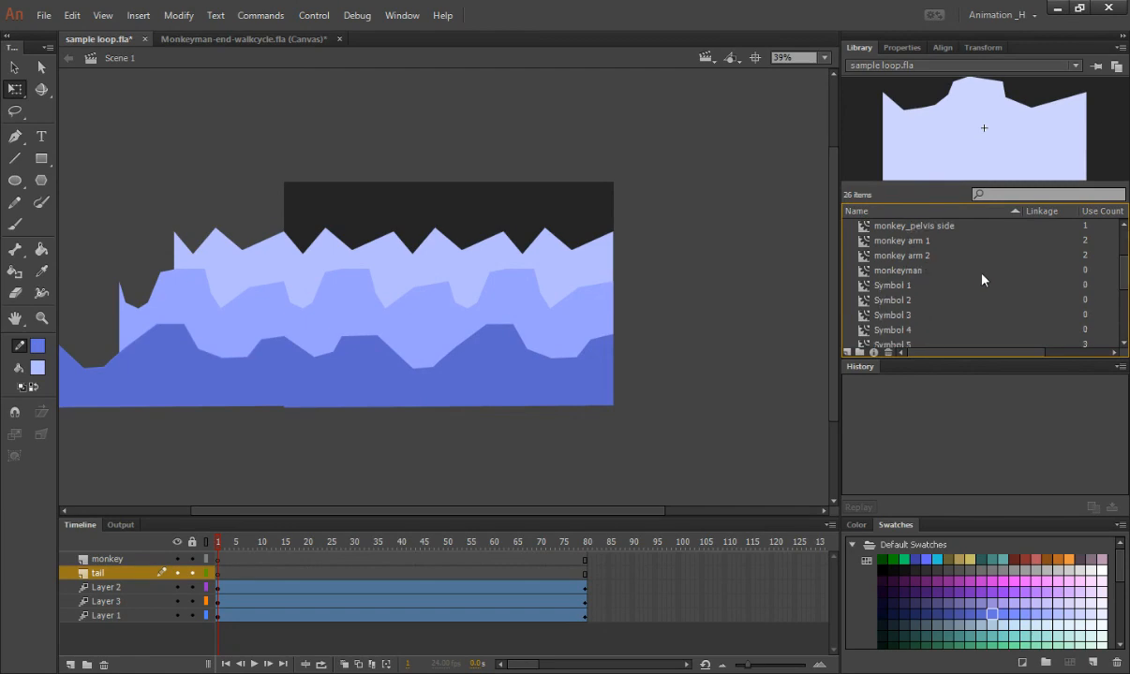
click(913, 269)
right_click(915, 271)
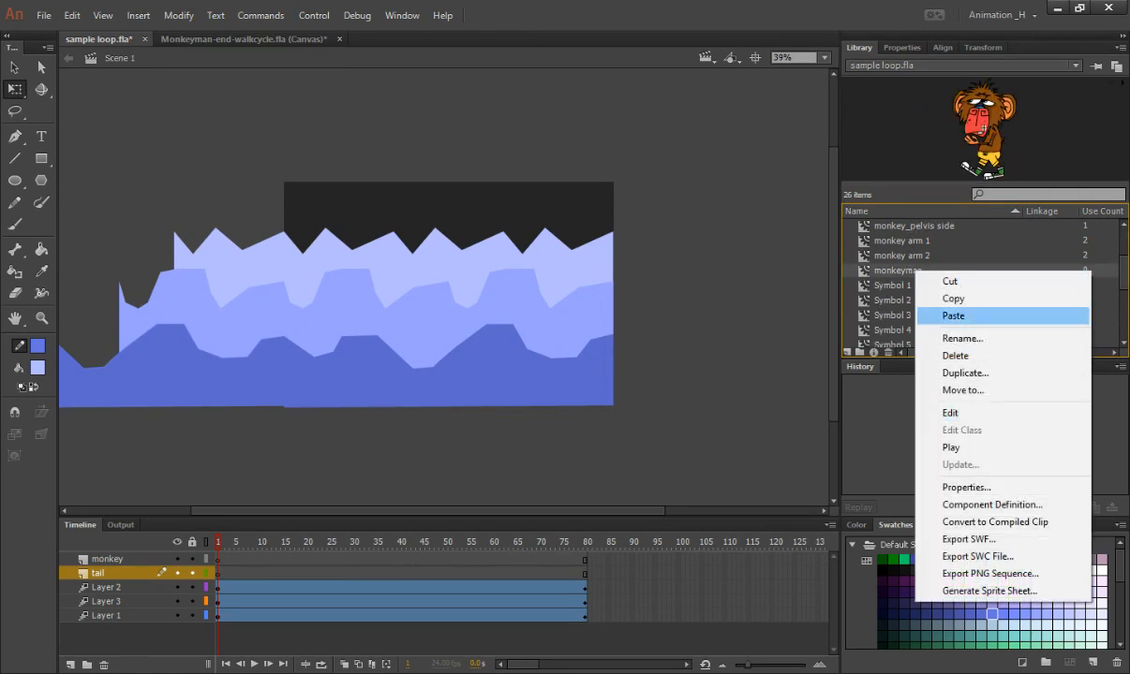
click(955, 358)
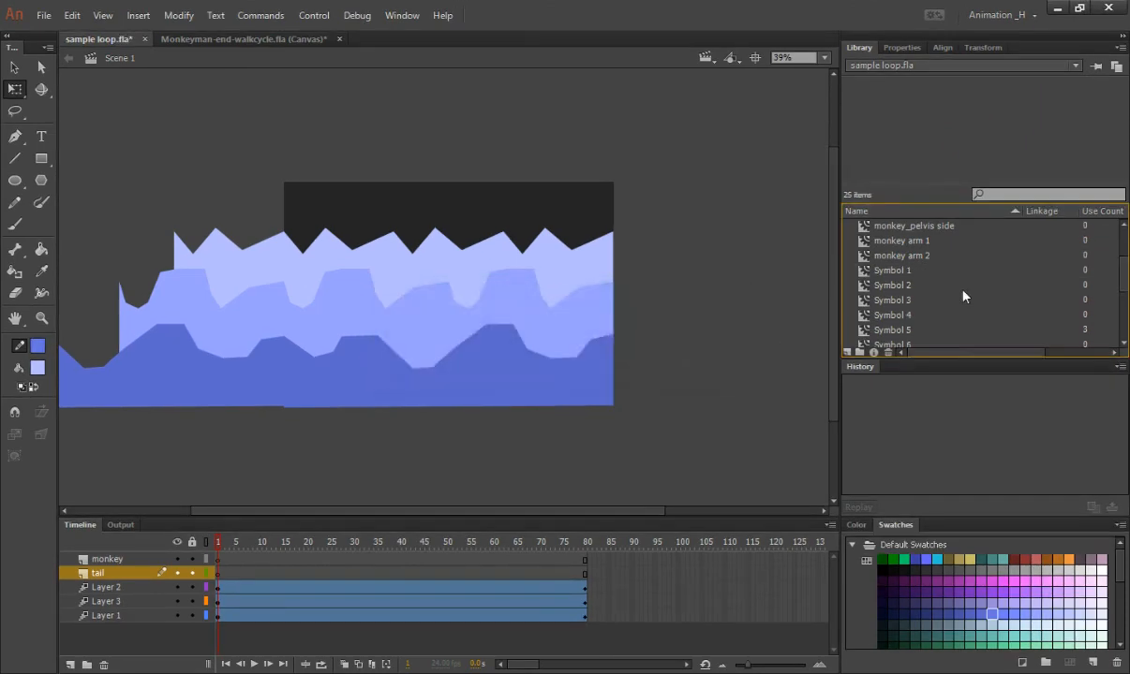
Paste the copied symbols into the sample loop library and check the monkeyman and tail previews
right_click(888, 300)
click(881, 335)
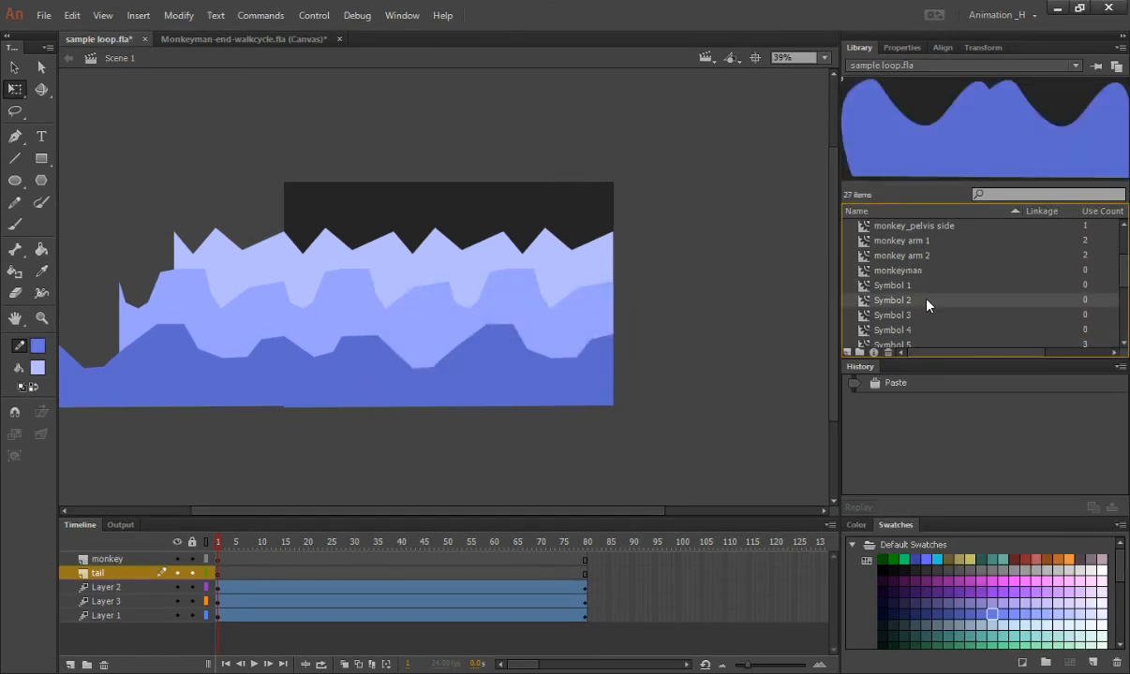
click(906, 272)
scroll(932, 245, down, 4)
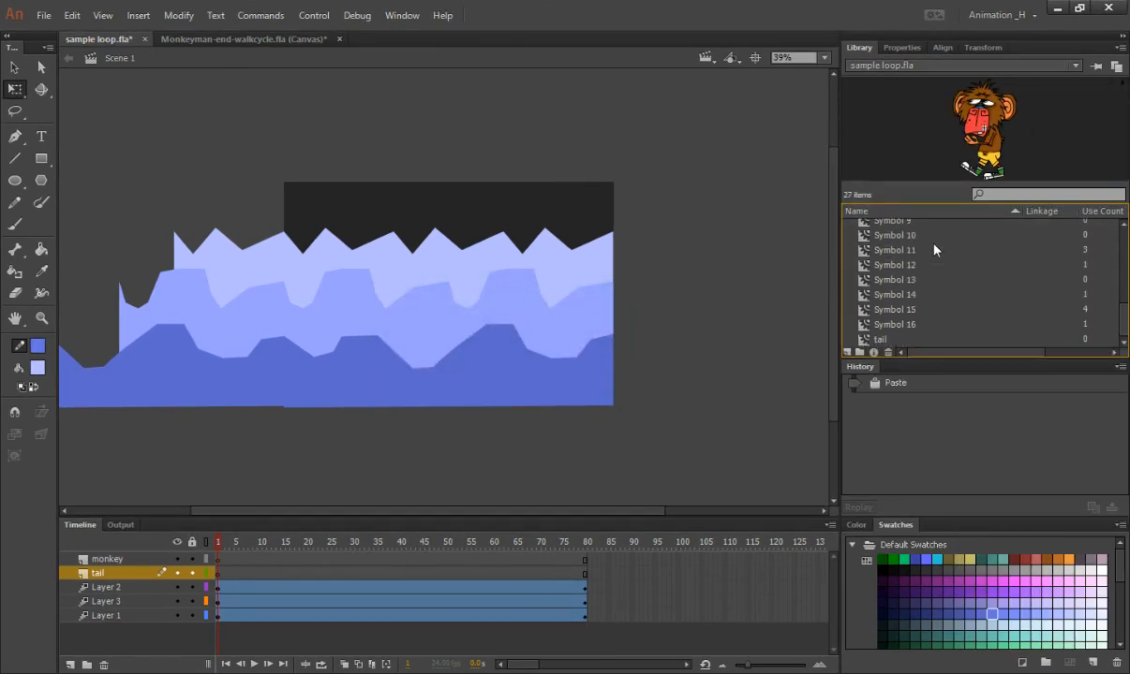
click(881, 339)
scroll(891, 272, up, 5)
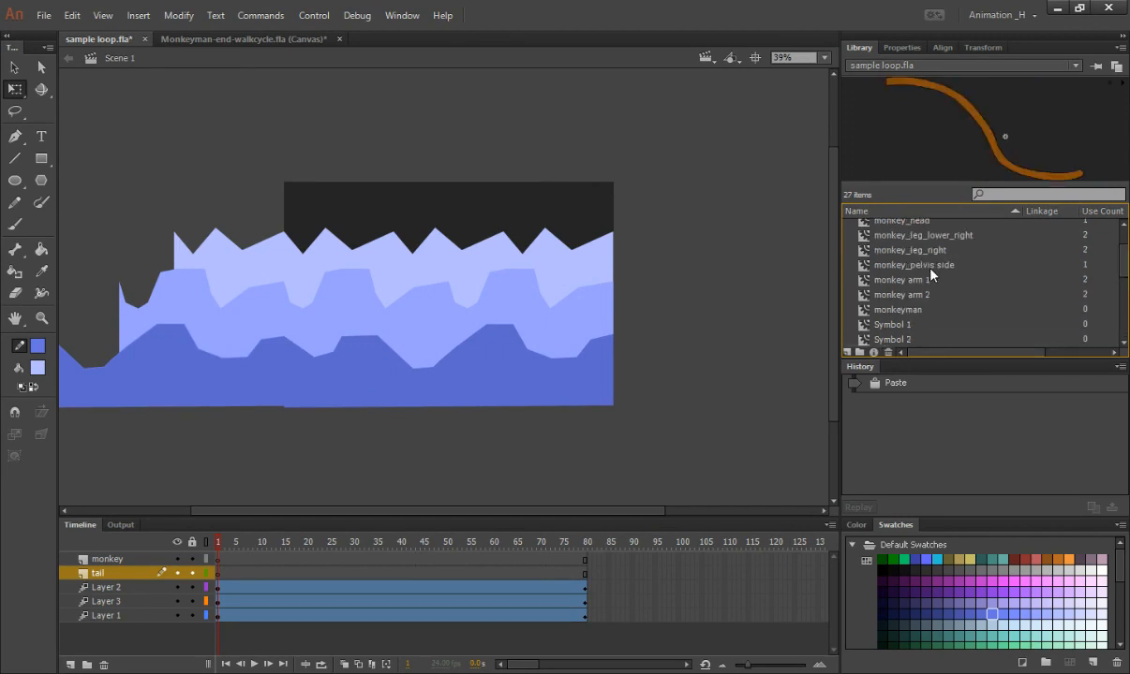
Place an instance of the monkeyman symbol on the monkey layer, in front of the mountains
click(895, 312)
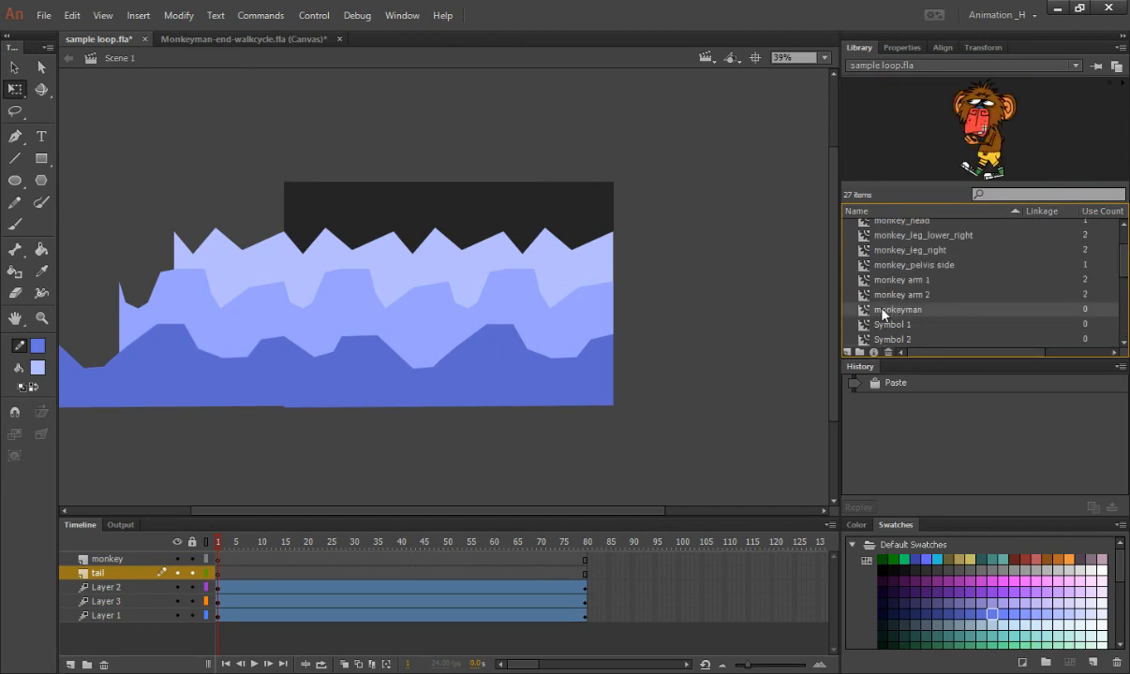
click(108, 559)
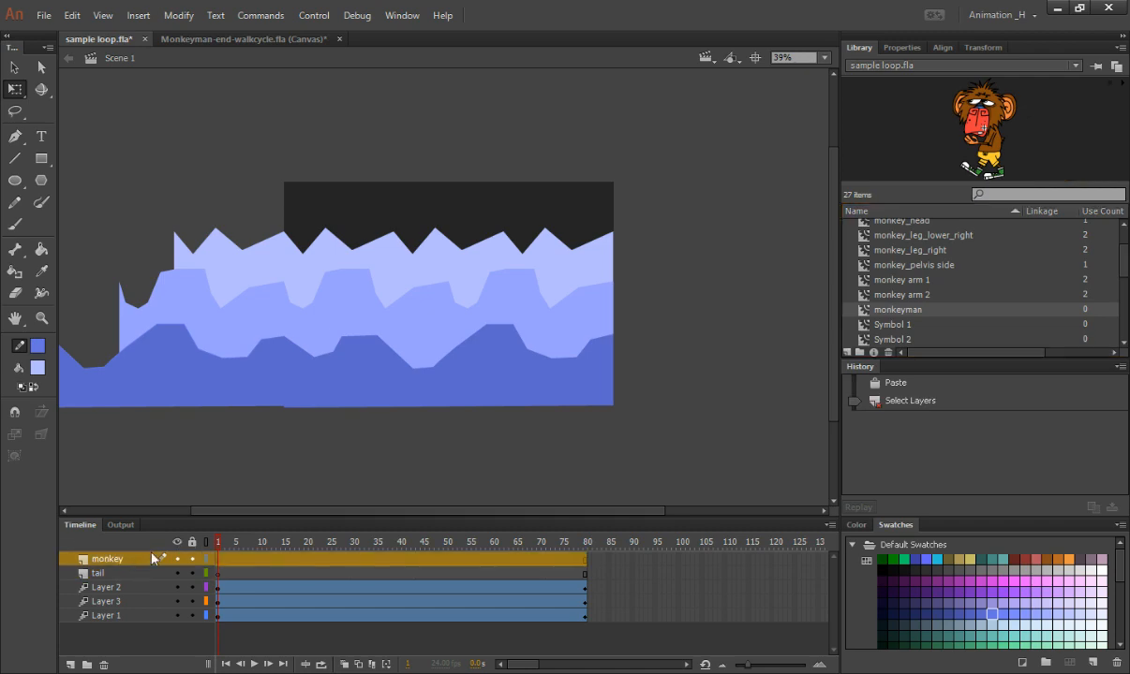
drag(932, 305, 442, 333)
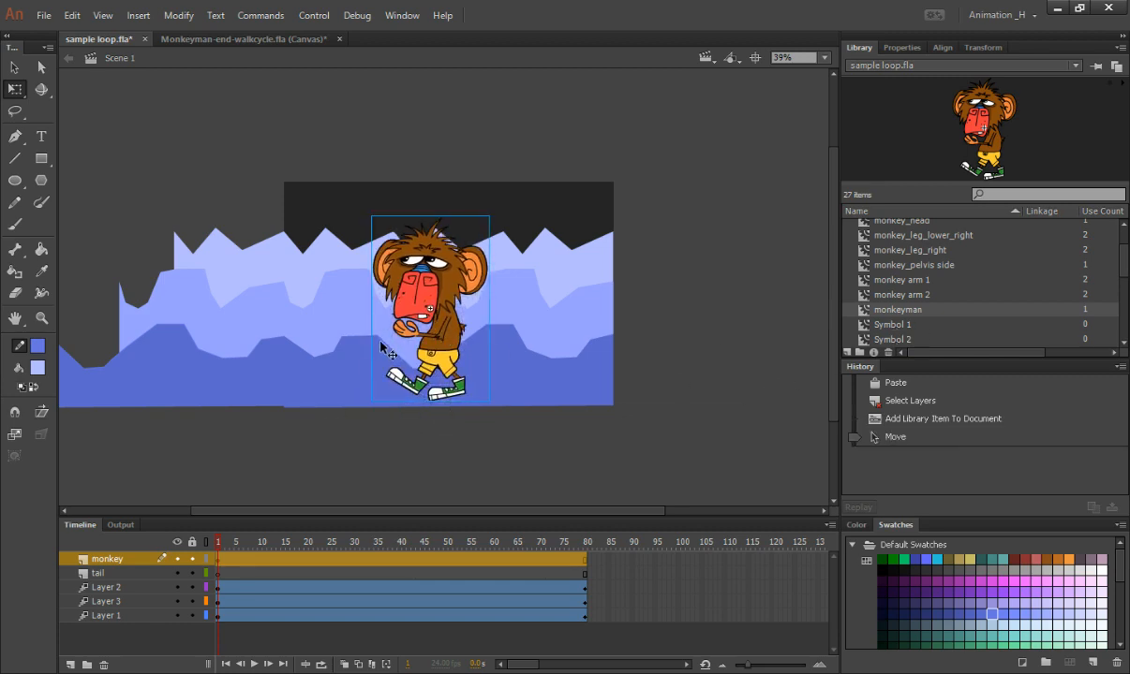
Scale the monkeyman instance down to a little over half size and lower it onto the darkest foreground hills
click(440, 249)
drag(488, 217, 463, 256)
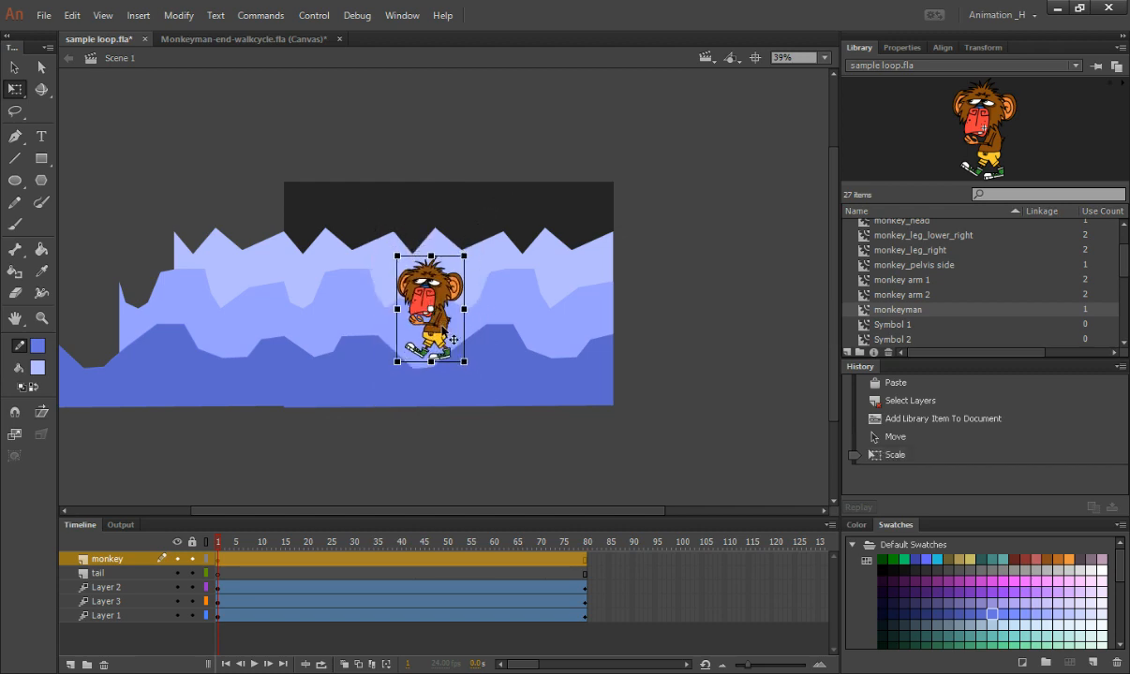
drag(433, 314, 433, 345)
Place the tail symbol on the tail layer beside the monkey and scale it down to match
scroll(943, 265, down, 3)
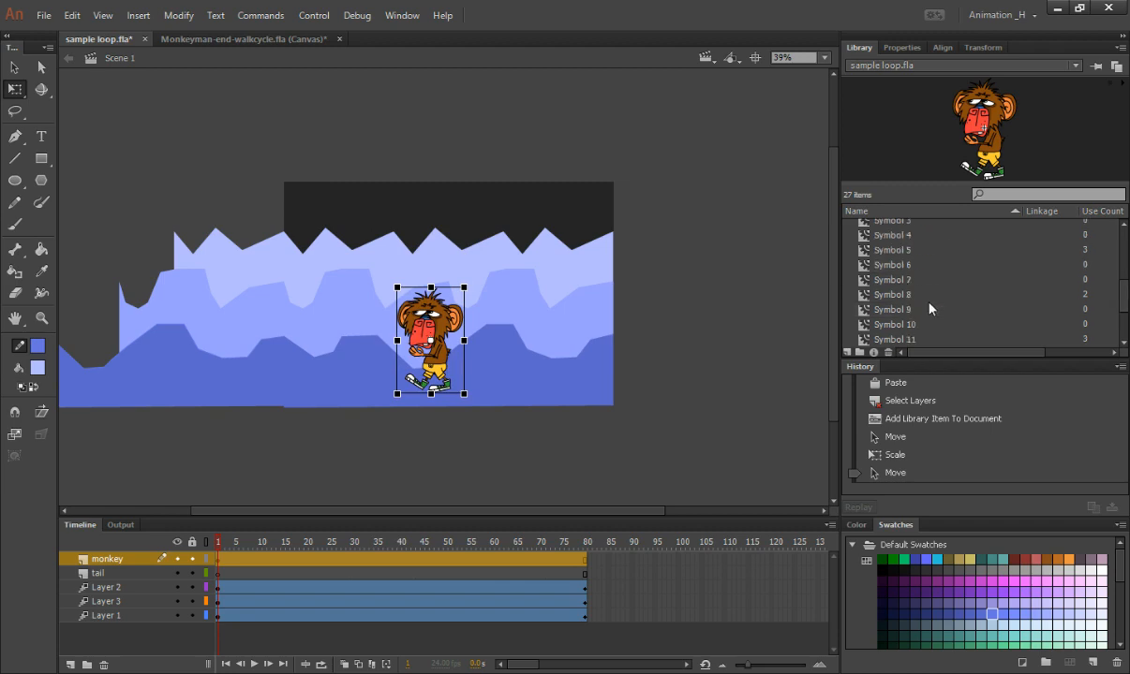
click(888, 339)
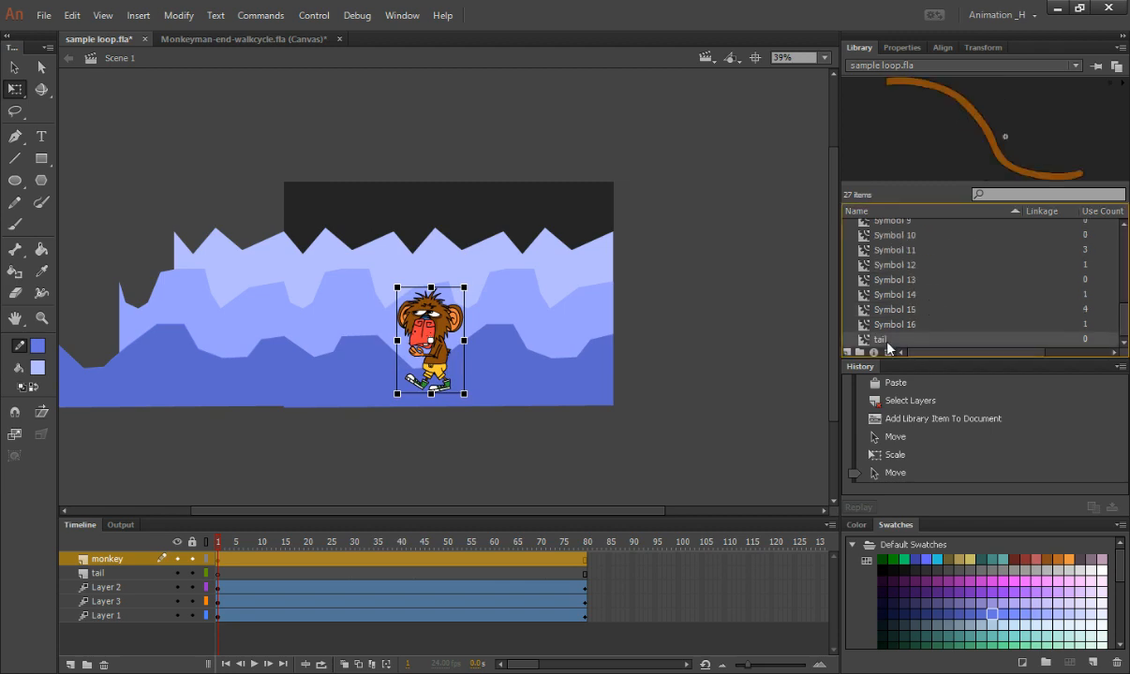
click(137, 574)
drag(914, 330, 578, 344)
drag(592, 301, 515, 360)
click(514, 374)
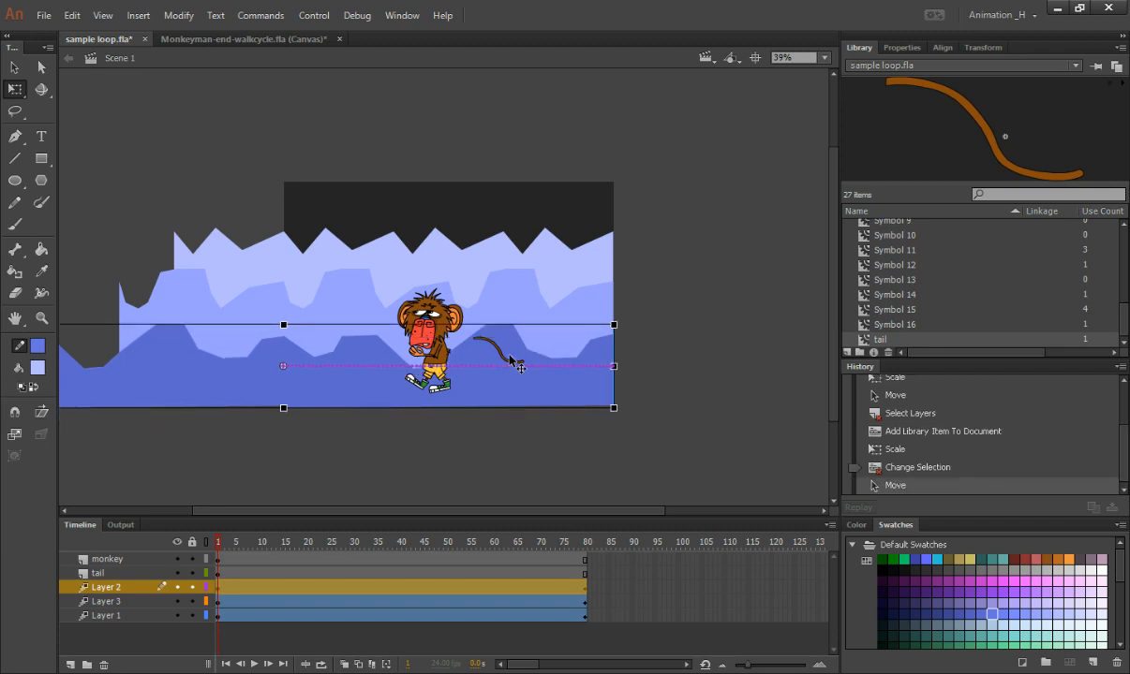
Lock the three background layers, Layer 2, Layer 3 and Layer 1
click(191, 588)
click(191, 601)
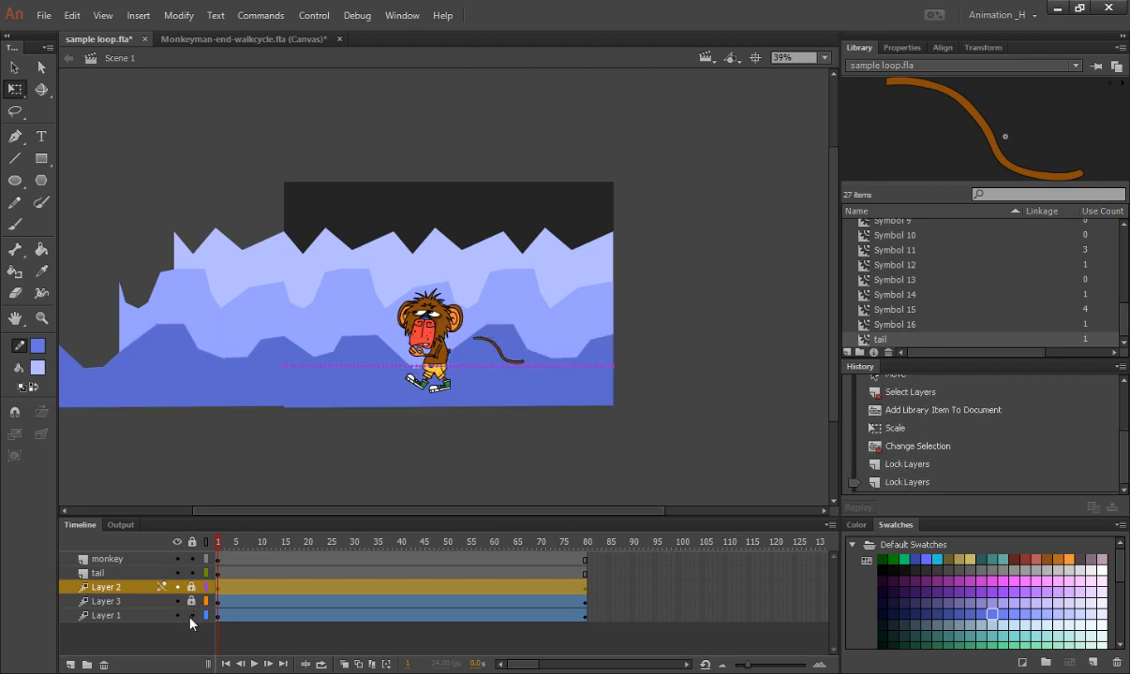
click(191, 615)
Move the tail so it attaches to the back of the monkey's shorts, and deselect it
click(505, 352)
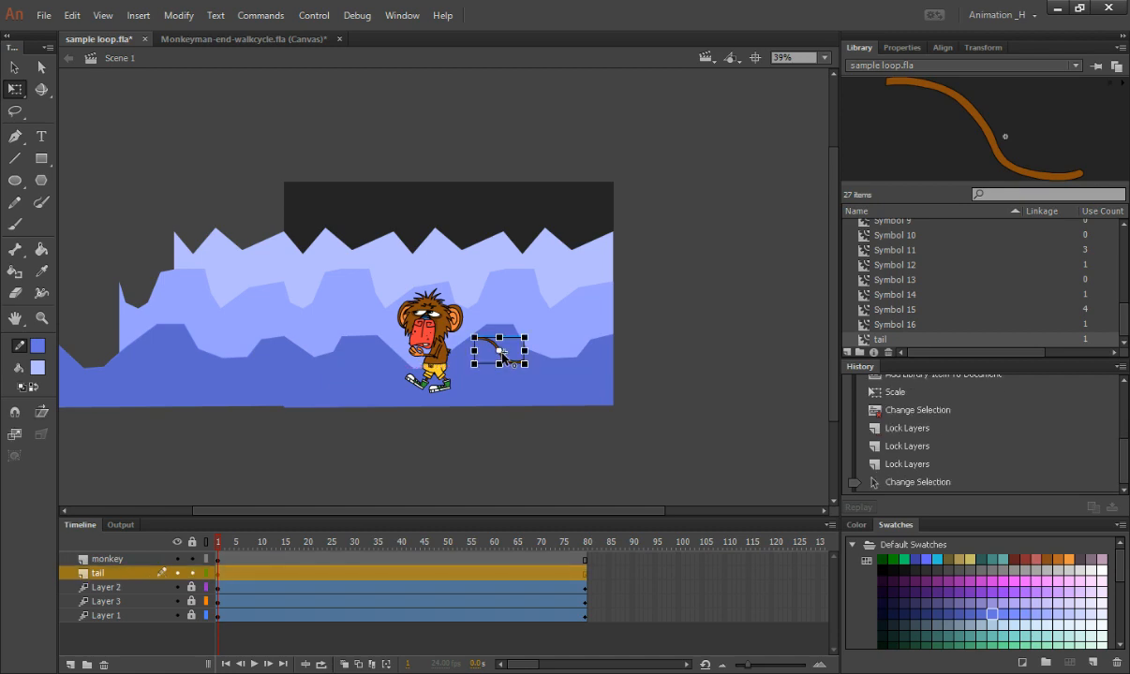
drag(514, 360, 471, 387)
click(463, 436)
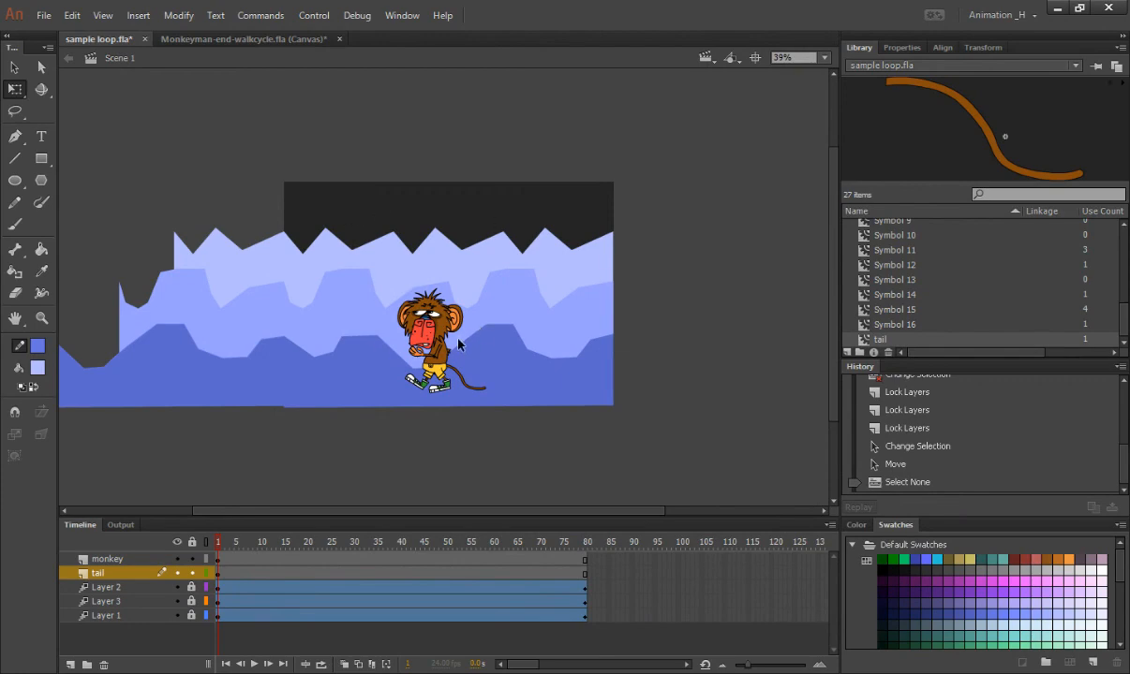
Compare the monkey and its library symbols in Monkeyman-end-walkcycle.fla with those in sample loop.fla
click(238, 42)
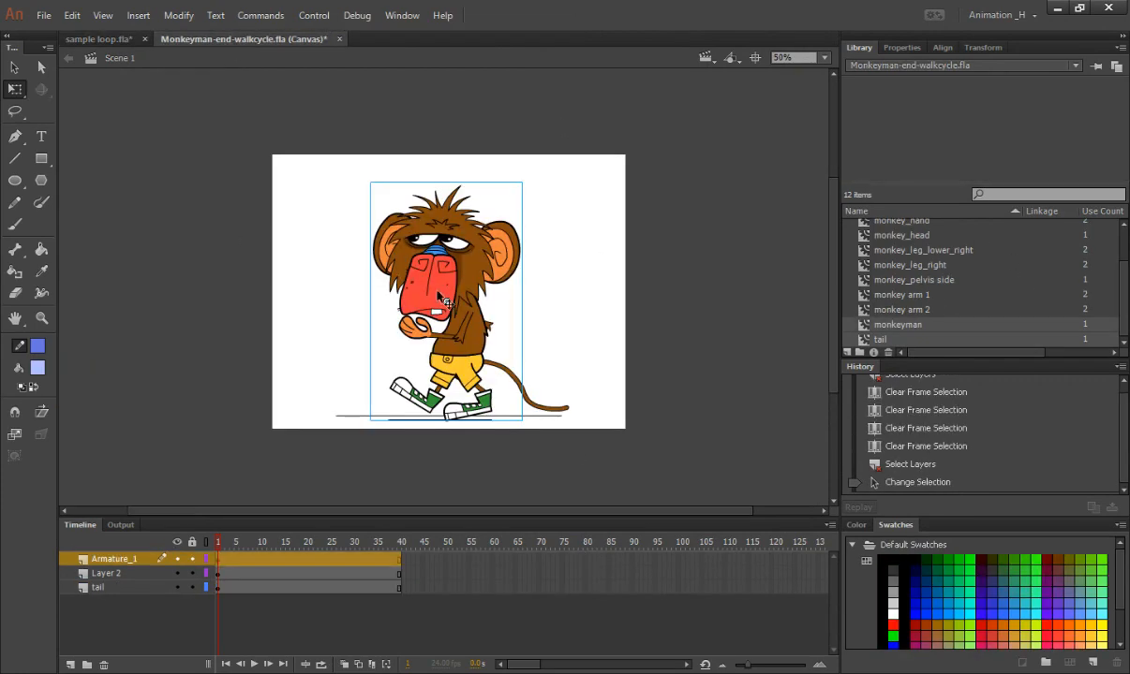
click(117, 41)
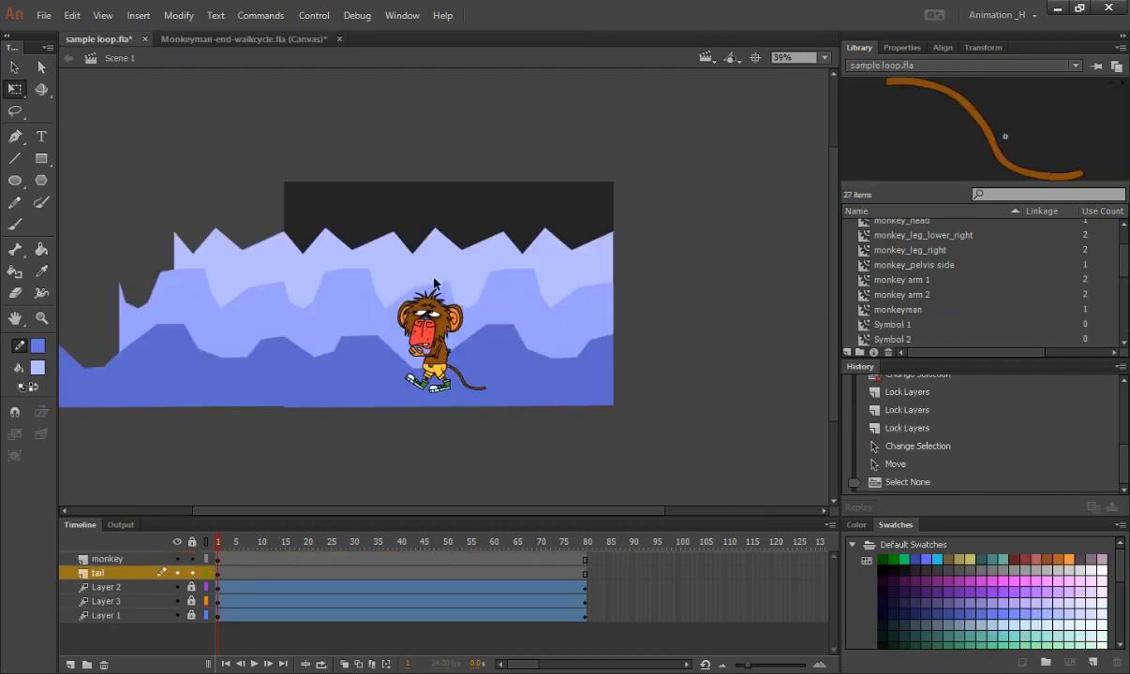
click(225, 41)
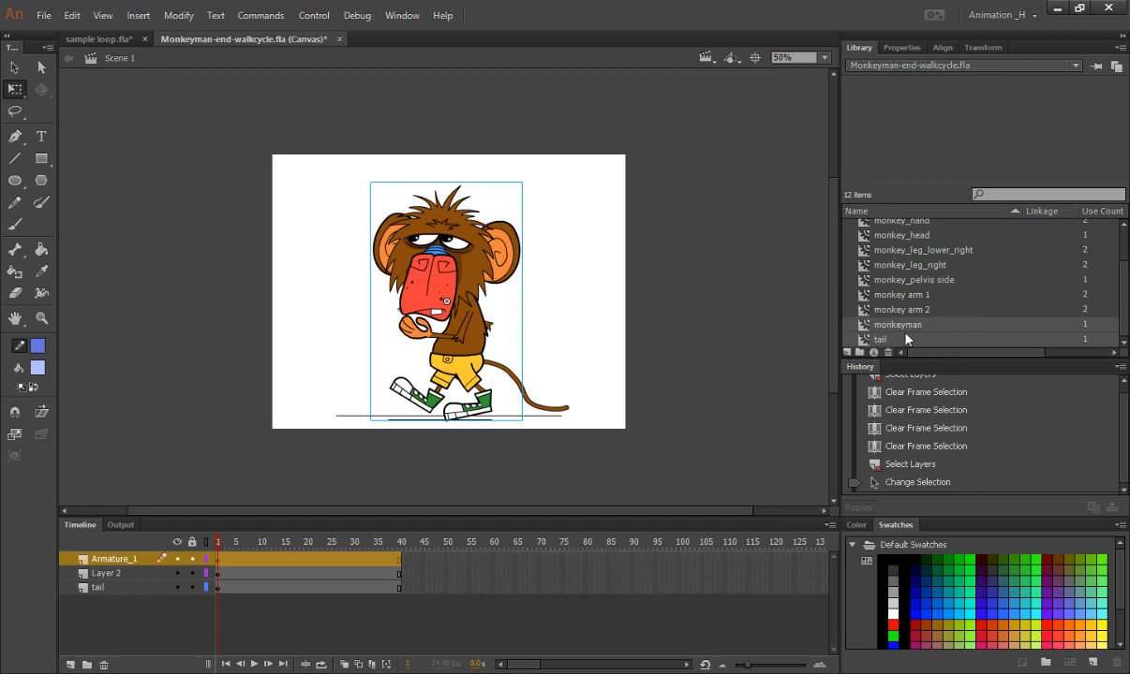
click(77, 39)
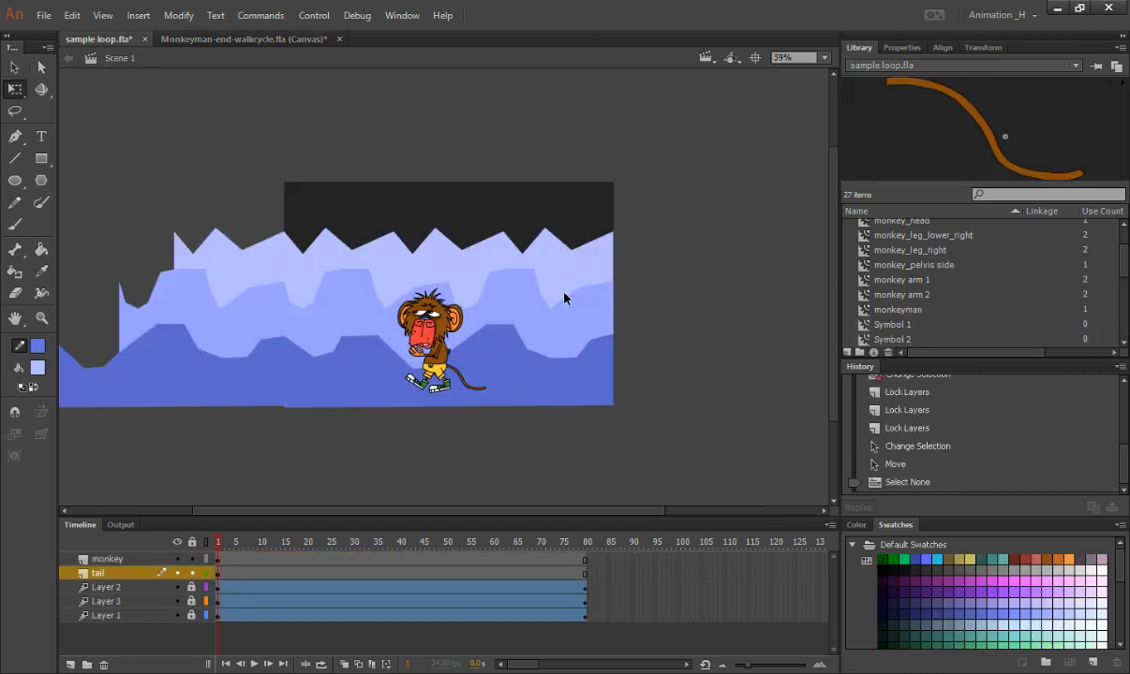